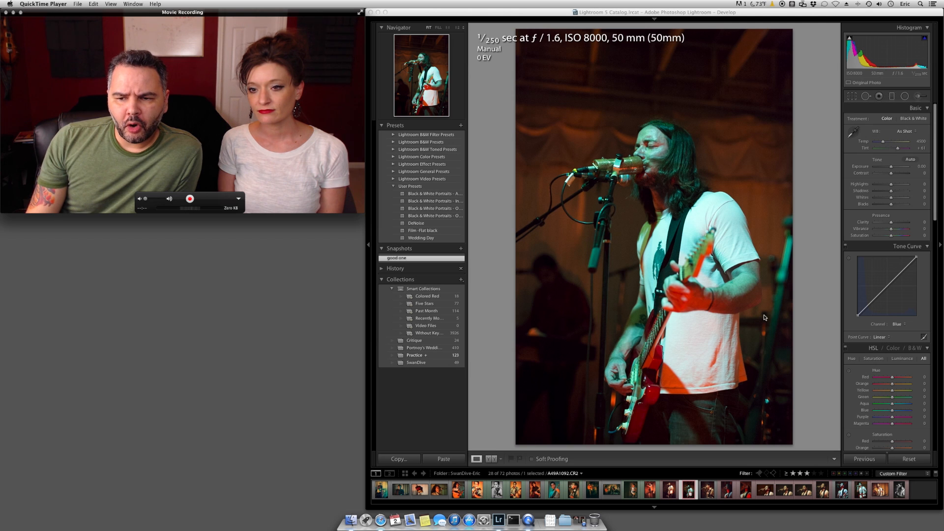
Reset the photo's develop settings and inspect the singer's face at close range
{"action": "left_click", "coordinate": [910, 462]}
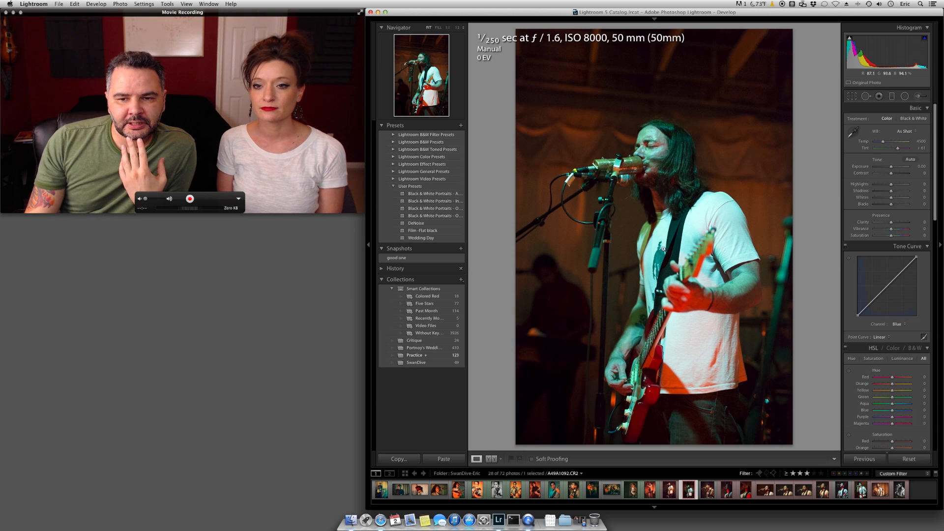
{"action": "left_click", "coordinate": [637, 142]}
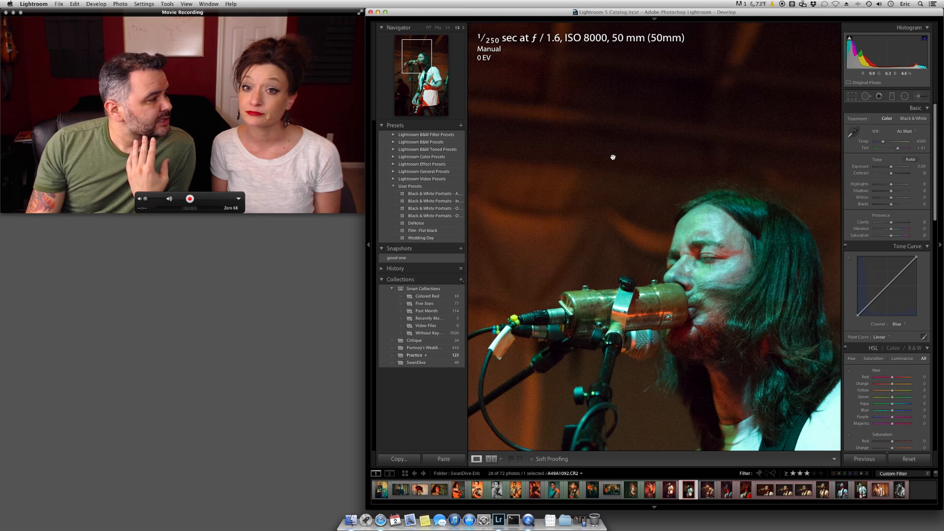
{"action": "left_click", "coordinate": [705, 278]}
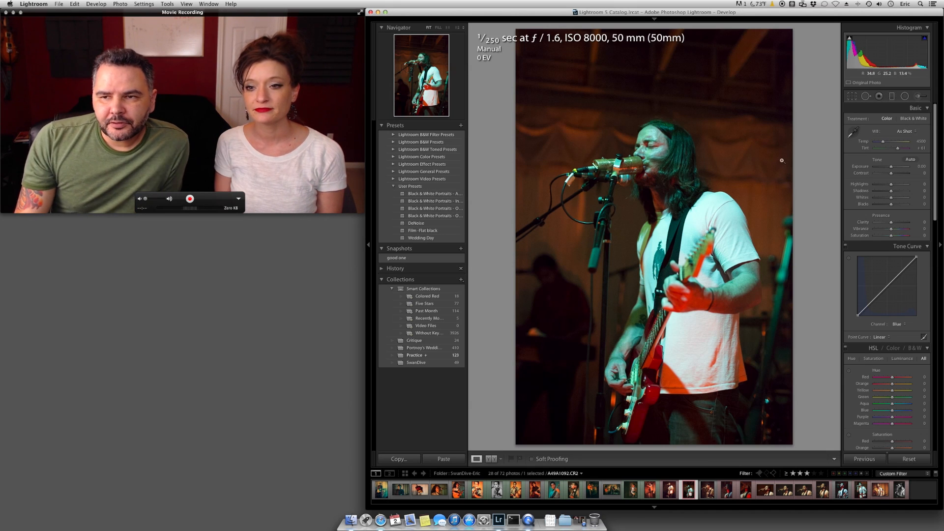
Crop the photo with the aspect ratio unlocked, removing empty space above the singer and a narrow strip beside him, to about 8.5 x 11
{"action": "left_click", "coordinate": [852, 96]}
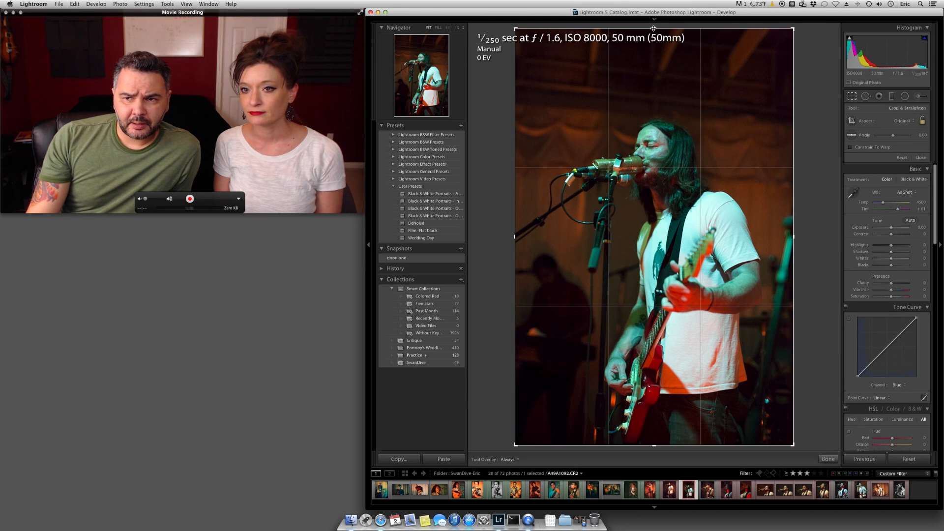
{"action": "left_click", "coordinate": [922, 121]}
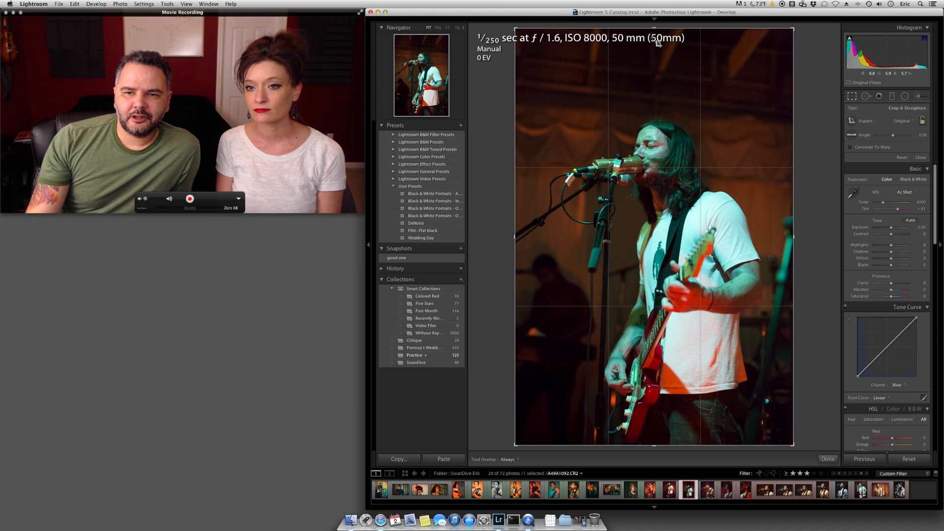
{"action": "left_click", "coordinate": [922, 122]}
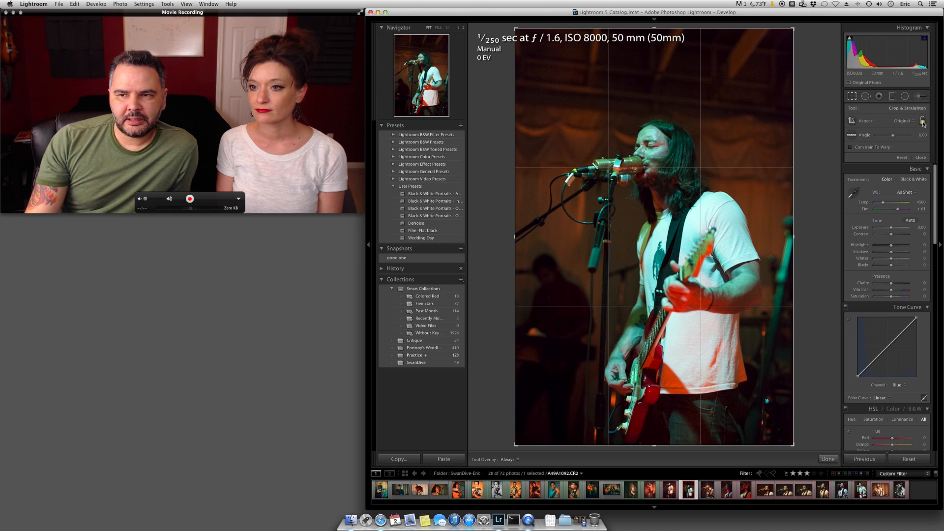
{"action": "mouse_move", "coordinate": [650, 29]}
{"action": "left_mouse_down"}
{"action": "mouse_move", "coordinate": [647, 112]}
{"action": "mouse_move", "coordinate": [656, 28]}
{"action": "mouse_move", "coordinate": [656, 44]}
{"action": "left_mouse_up"}
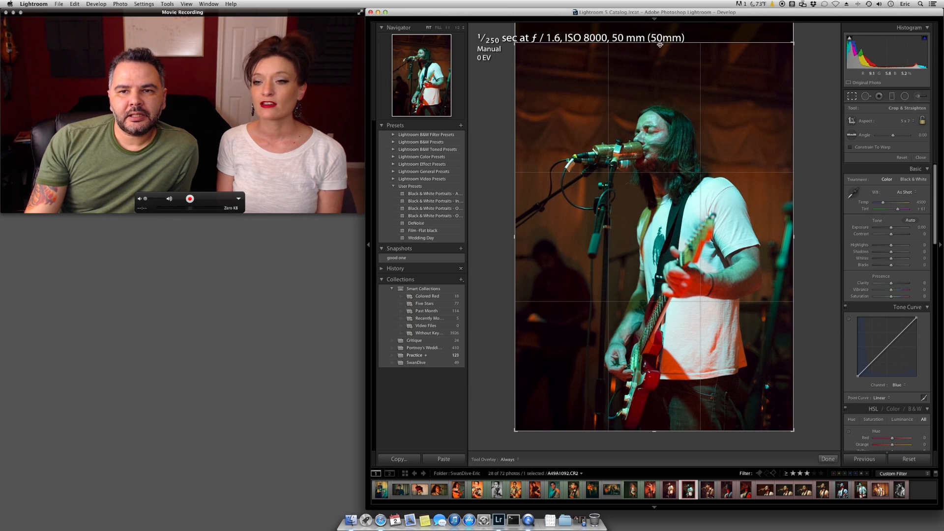
{"action": "left_click_drag", "start_coordinate": [654, 43], "coordinate": [655, 43]}
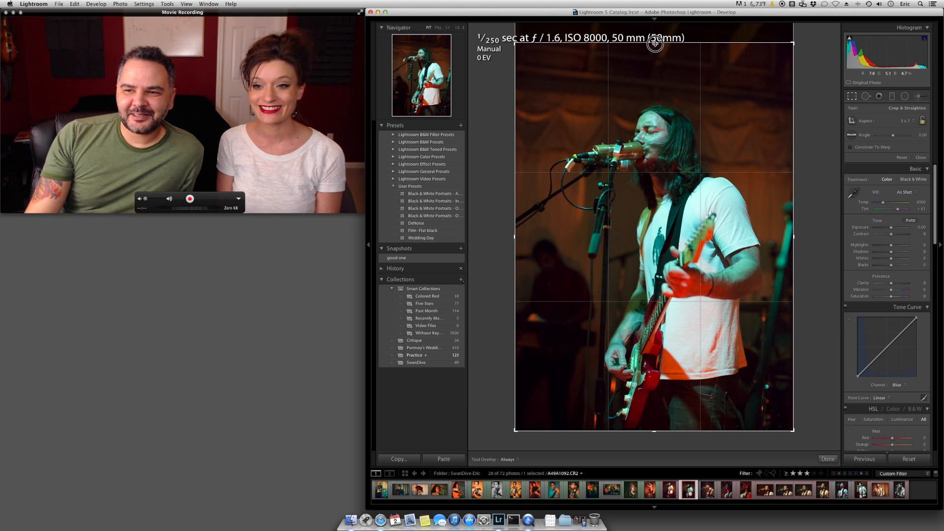
{"action": "left_click_drag", "start_coordinate": [655, 44], "coordinate": [655, 52]}
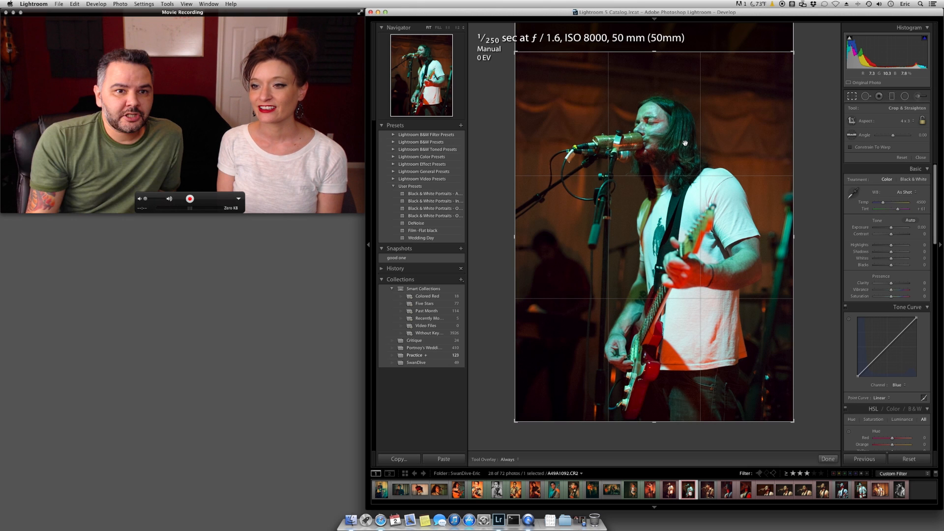
{"action": "left_click_drag", "start_coordinate": [655, 51], "coordinate": [654, 58]}
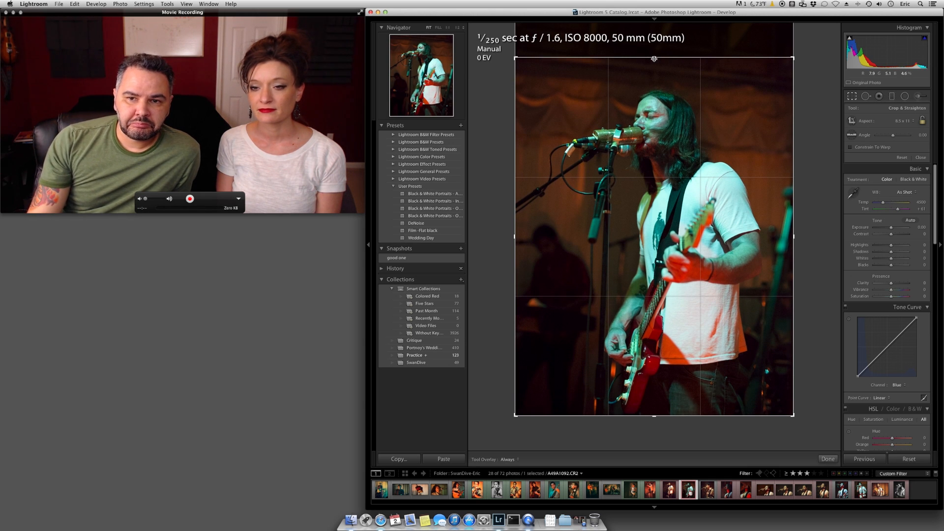
{"action": "left_click_drag", "start_coordinate": [653, 58], "coordinate": [653, 64]}
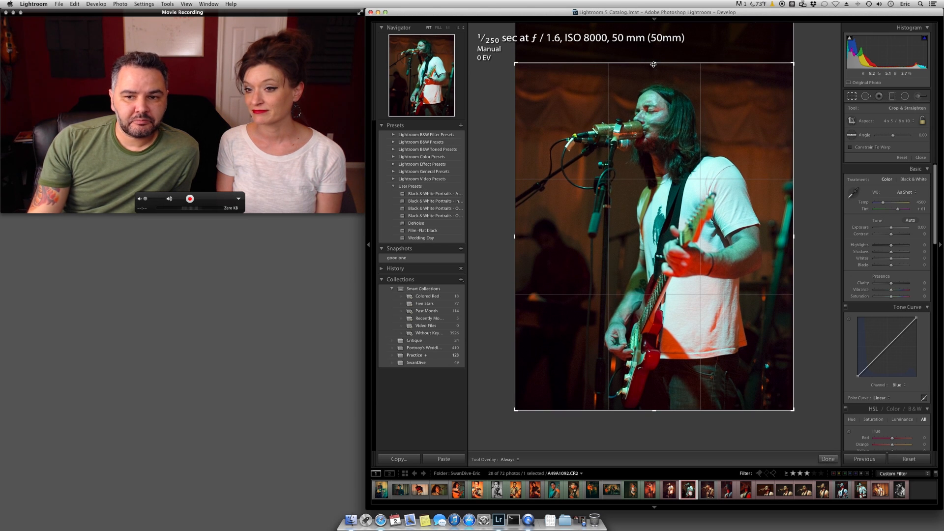
{"action": "left_click_drag", "start_coordinate": [792, 195], "coordinate": [787, 195]}
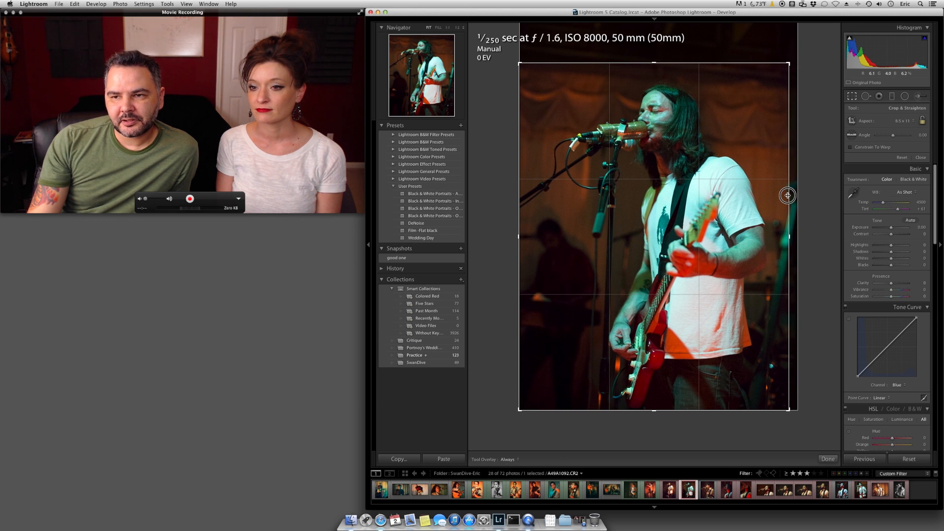
{"action": "left_click_drag", "start_coordinate": [787, 195], "coordinate": [787, 195]}
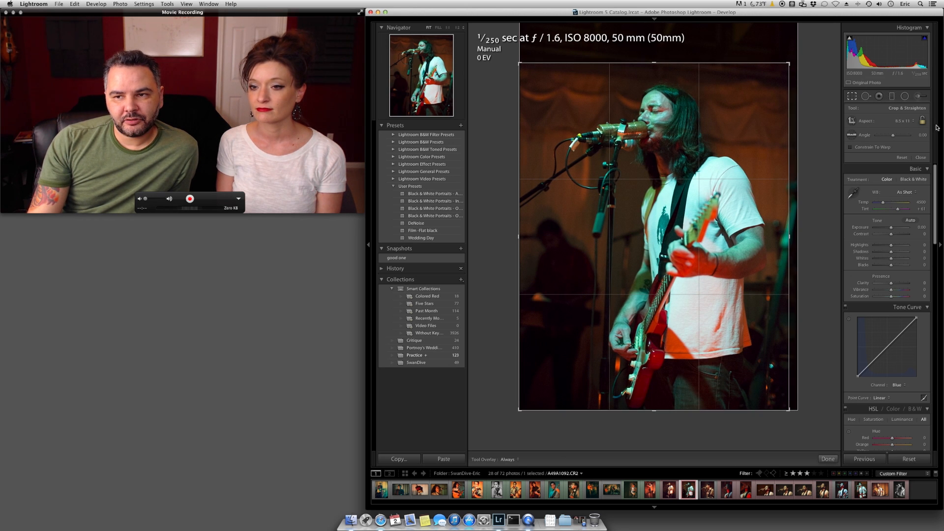
{"action": "key", "text": "Return"}
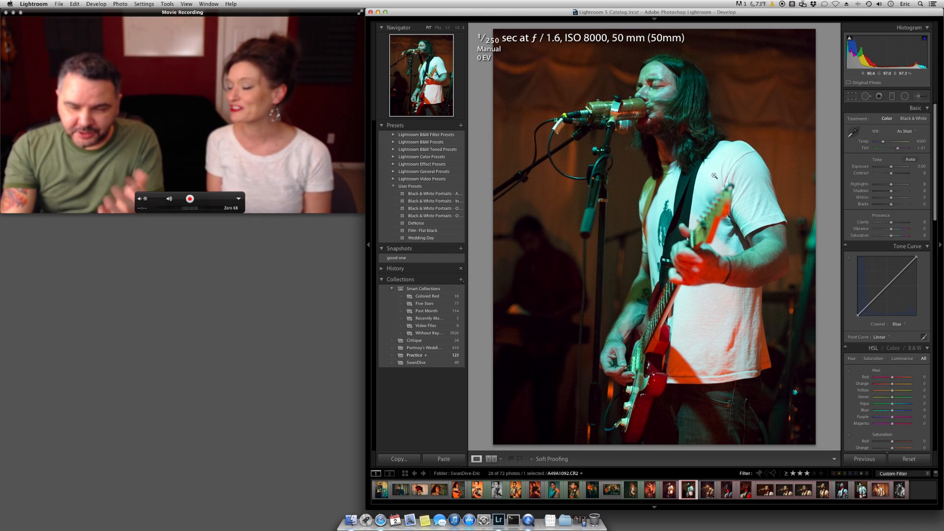
Sample the white balance from the shoulder of the singer's white T-shirt and check the face and shirt close up
{"action": "left_click", "coordinate": [853, 133]}
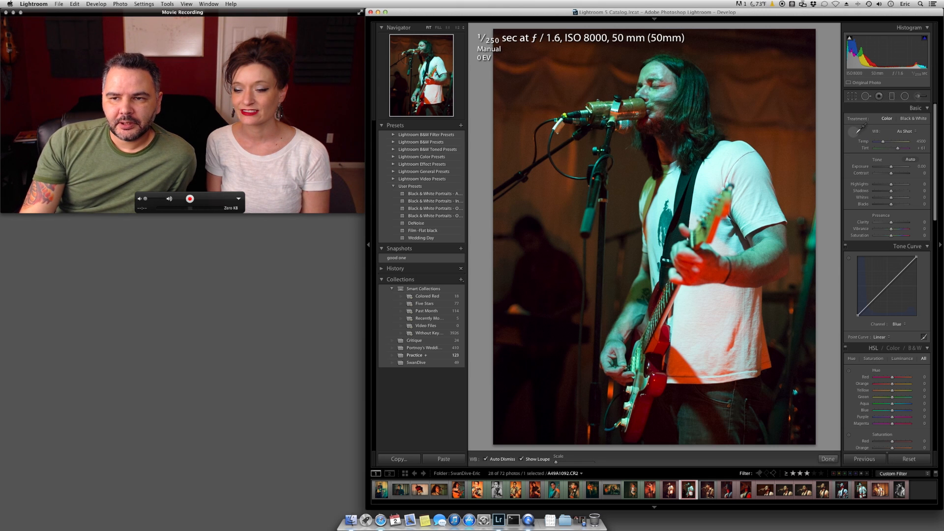
{"action": "left_click", "coordinate": [716, 163]}
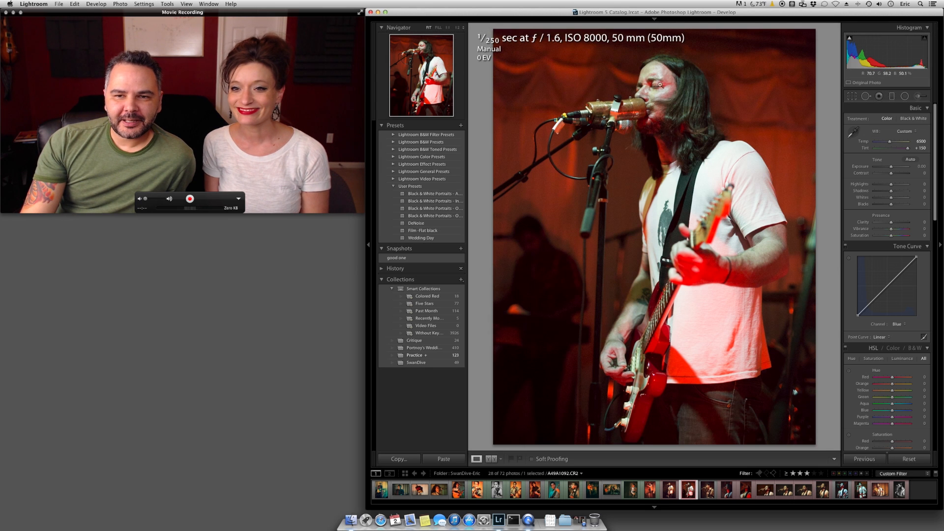
{"action": "left_click", "coordinate": [645, 72]}
{"action": "left_click_drag", "start_coordinate": [677, 290], "coordinate": [671, 188]}
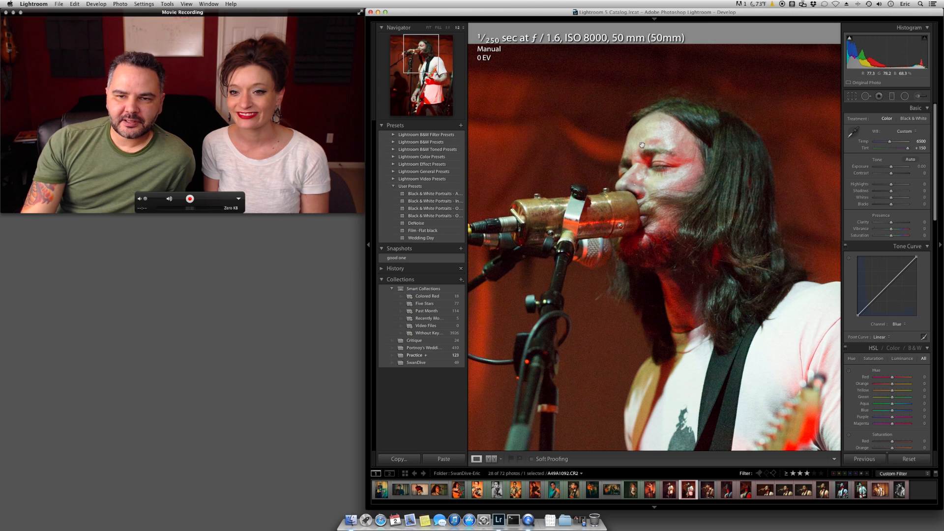
{"action": "left_click_drag", "start_coordinate": [703, 356], "coordinate": [699, 249]}
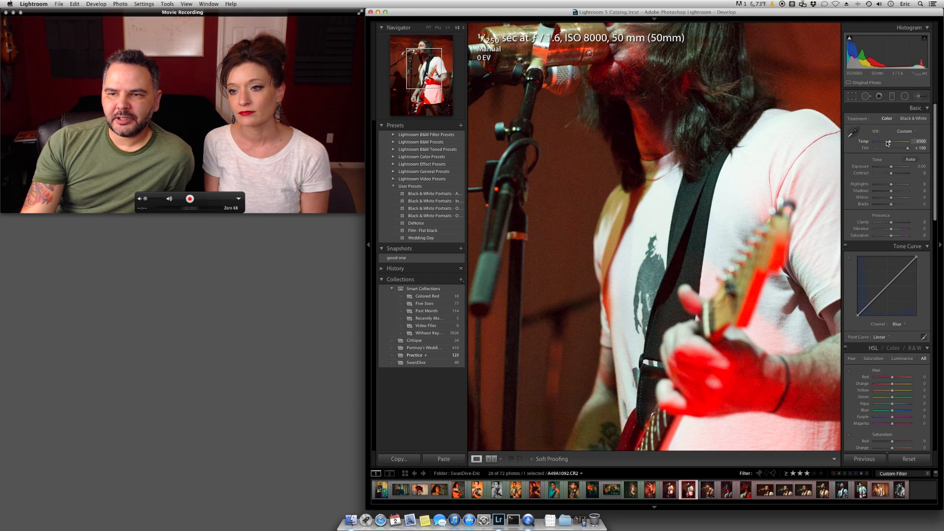
Set the white balance temperature to 6650 and check the singer's face close up
{"action": "left_click_drag", "start_coordinate": [889, 143], "coordinate": [890, 143]}
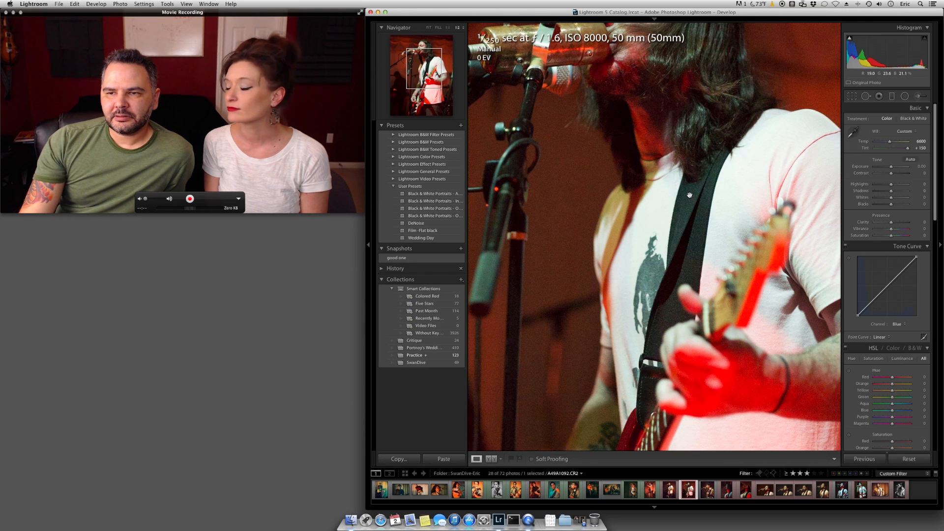
{"action": "left_click_drag", "start_coordinate": [890, 142], "coordinate": [891, 142]}
{"action": "left_click", "coordinate": [700, 172]}
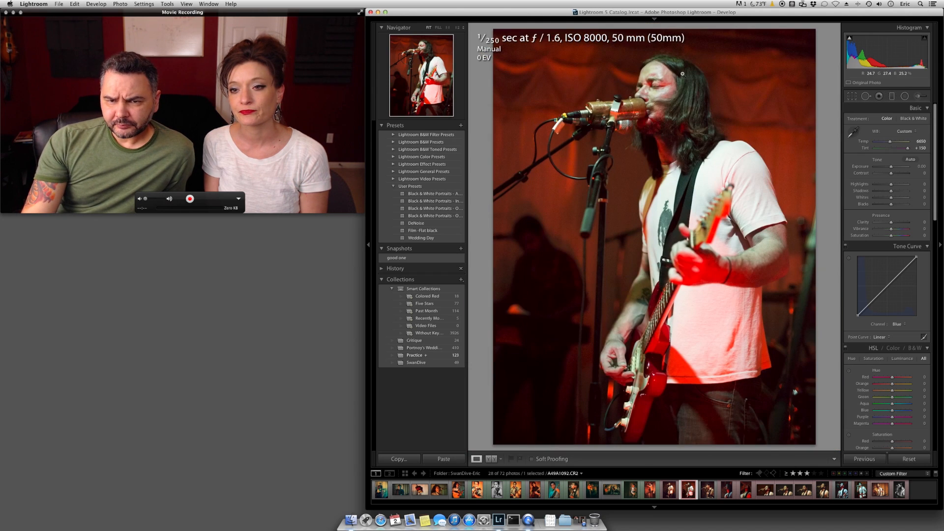
{"action": "left_click", "coordinate": [647, 69]}
{"action": "left_click_drag", "start_coordinate": [664, 277], "coordinate": [661, 117]}
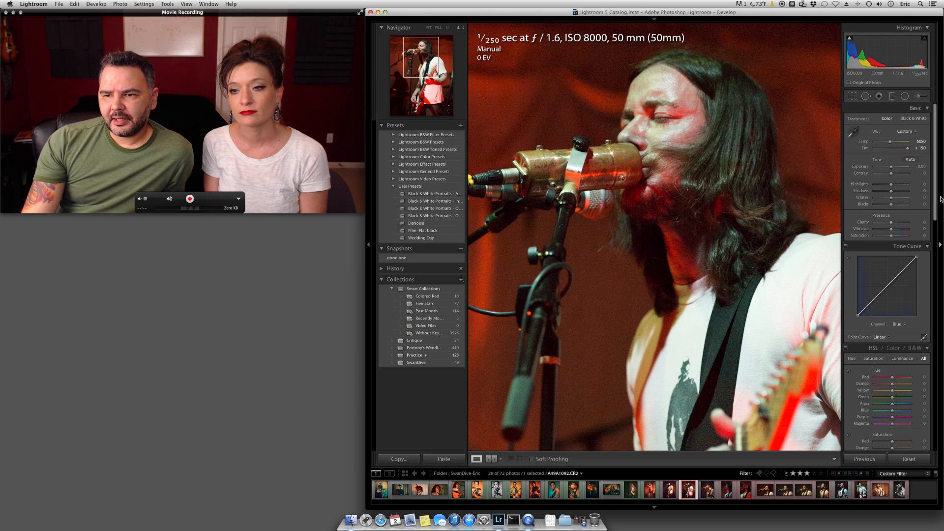
Set the HSL hue of the greens to -56
{"action": "left_click_drag", "start_coordinate": [936, 208], "coordinate": [931, 266]}
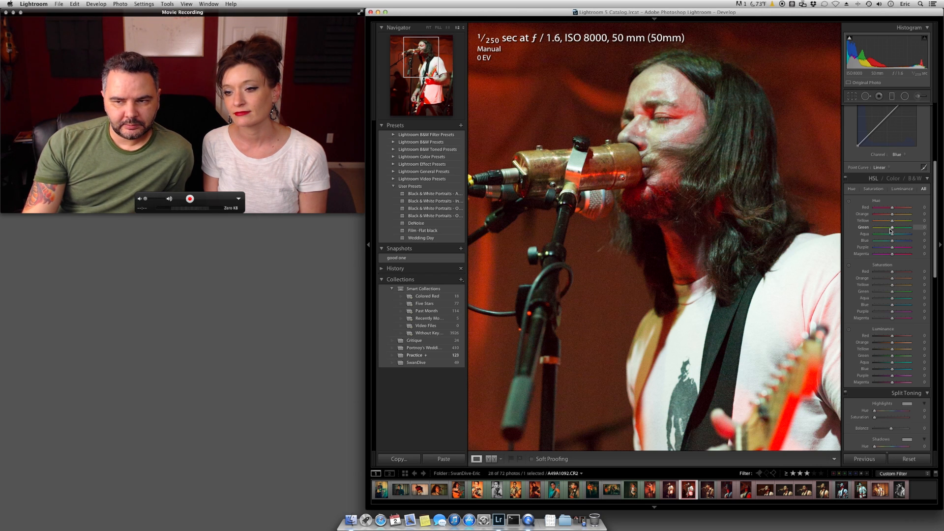
{"action": "left_click_drag", "start_coordinate": [892, 229], "coordinate": [876, 230]}
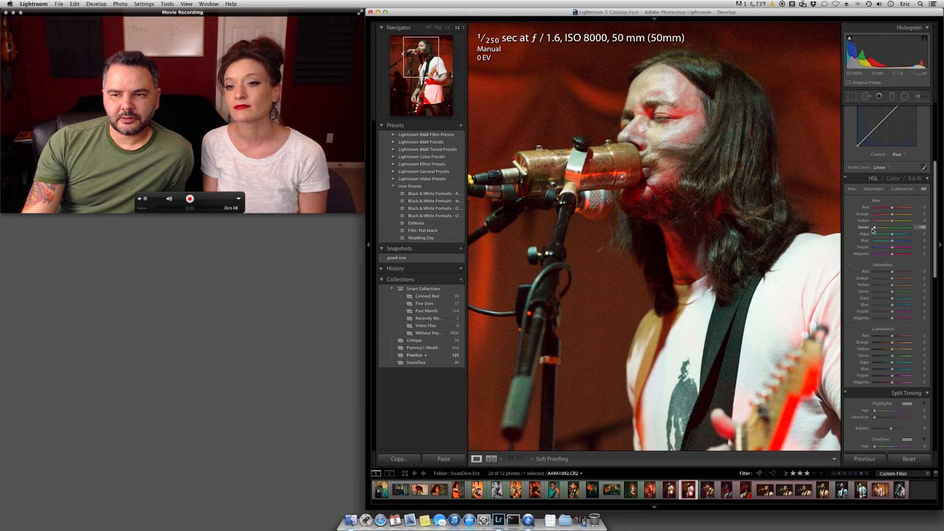
{"action": "mouse_move", "coordinate": [874, 229]}
{"action": "left_mouse_down"}
{"action": "mouse_move", "coordinate": [902, 232]}
{"action": "mouse_move", "coordinate": [879, 227]}
{"action": "left_mouse_up"}
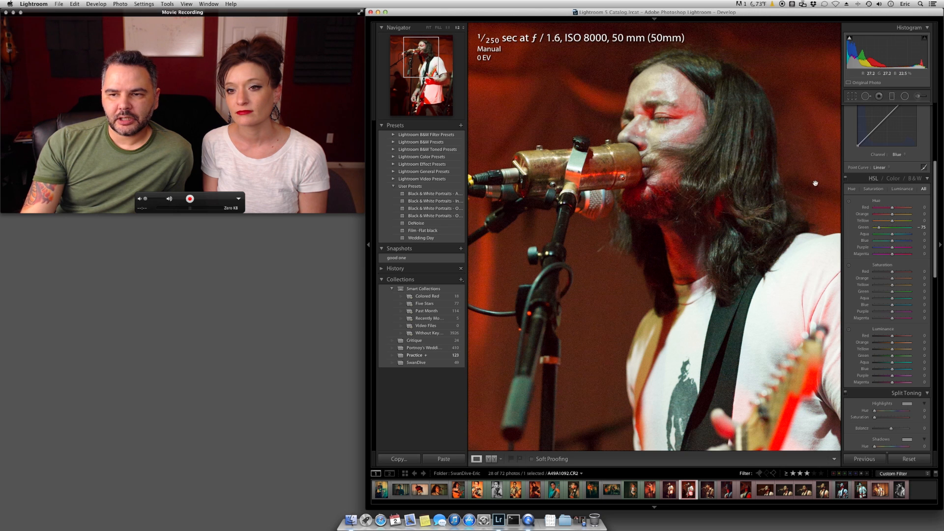
{"action": "left_click_drag", "start_coordinate": [879, 227], "coordinate": [883, 227]}
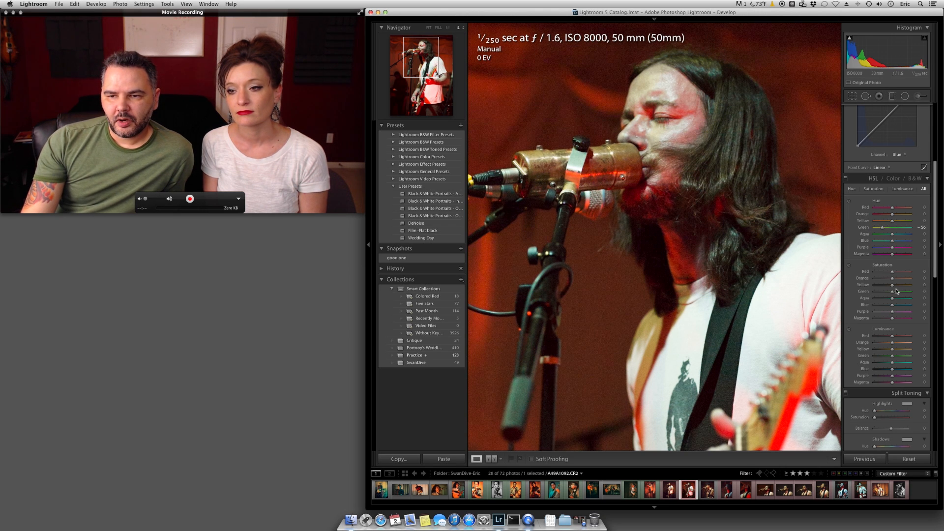
Lower the HSL saturation of the greens to -65, comparing the photo with and without the HSL adjustments
{"action": "left_click_drag", "start_coordinate": [893, 291], "coordinate": [885, 292]}
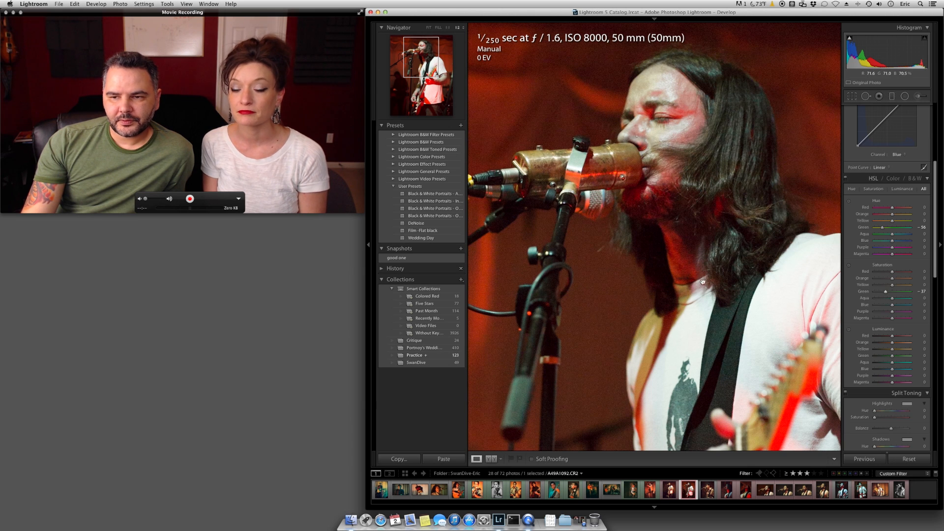
{"action": "left_click", "coordinate": [845, 178]}
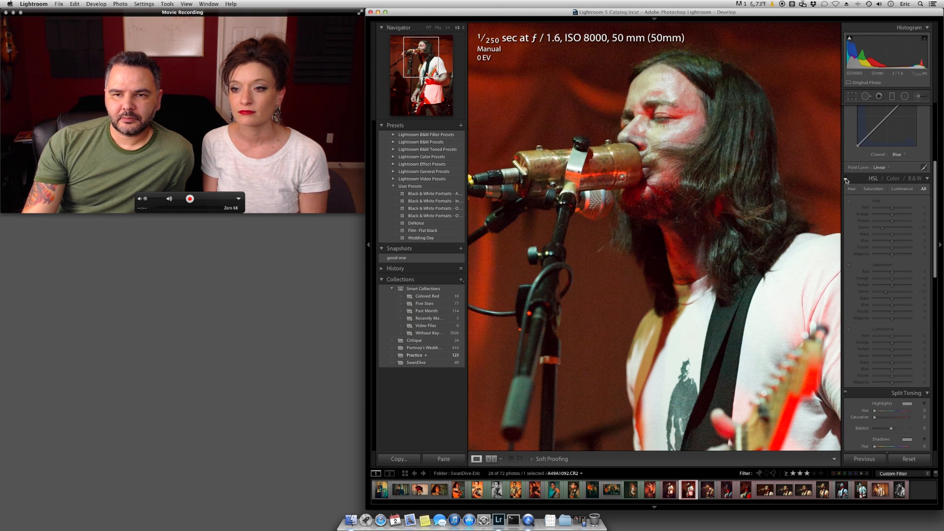
{"action": "left_click", "coordinate": [846, 179]}
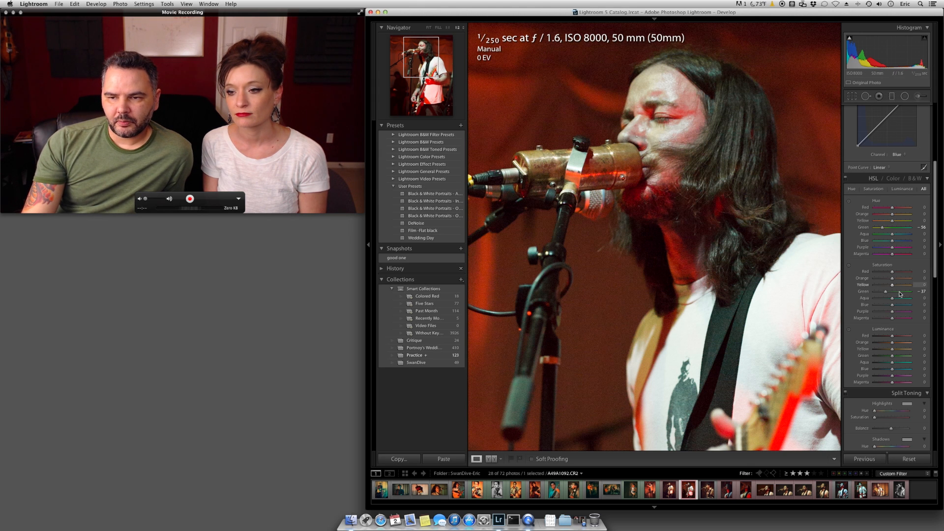
{"action": "left_click_drag", "start_coordinate": [885, 293], "coordinate": [884, 293]}
{"action": "left_click", "coordinate": [934, 272]}
{"action": "left_click_drag", "start_coordinate": [934, 271], "coordinate": [881, 274]}
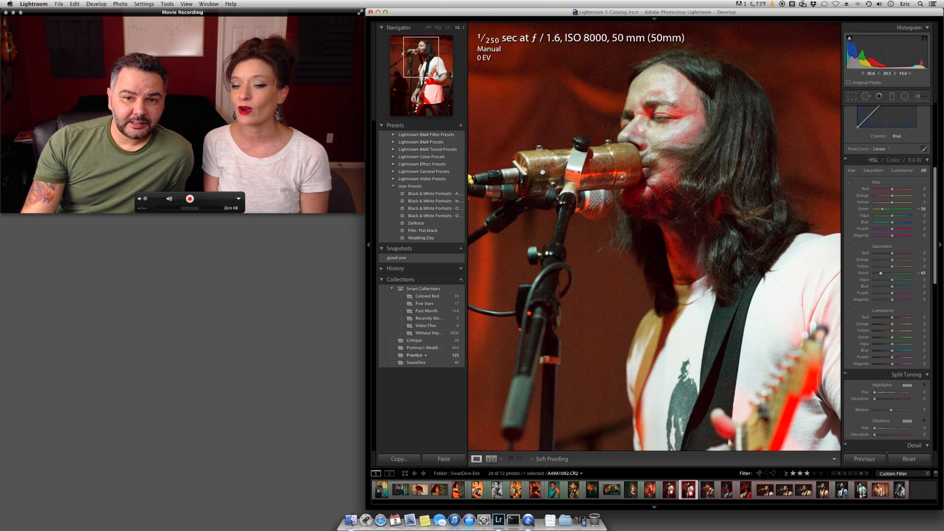
Examine the red-lit hand and shirt, and reduce the Red Primary saturation in Camera Calibration to -21
{"action": "left_click_drag", "start_coordinate": [716, 388], "coordinate": [724, 180]}
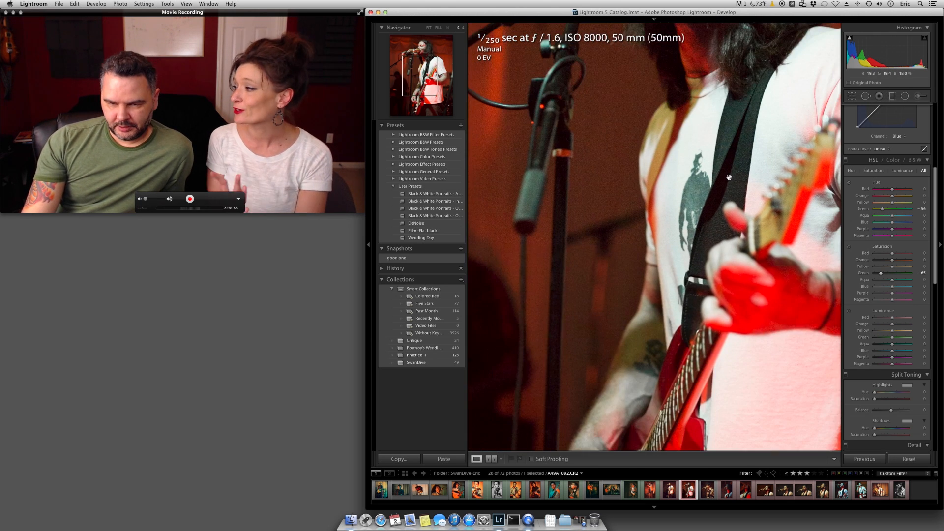
{"action": "left_click_drag", "start_coordinate": [765, 276], "coordinate": [609, 152]}
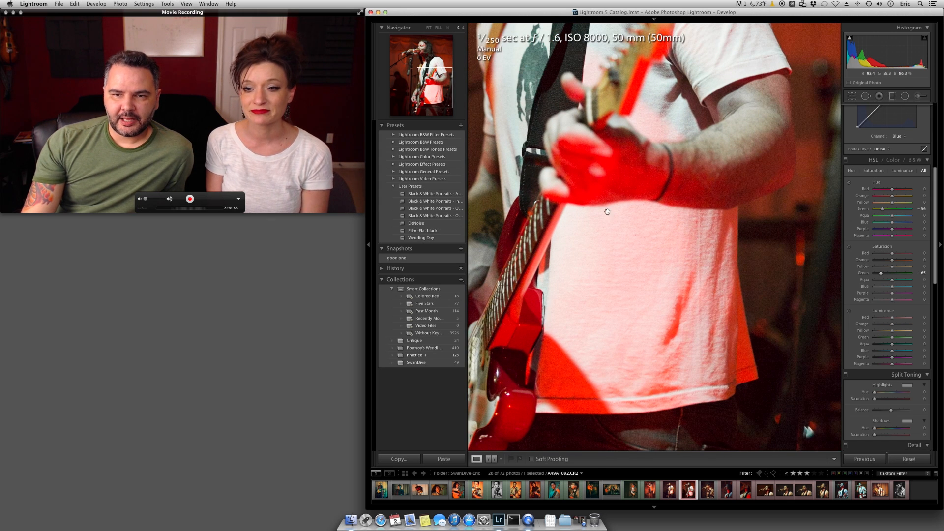
{"action": "left_click", "coordinate": [787, 289]}
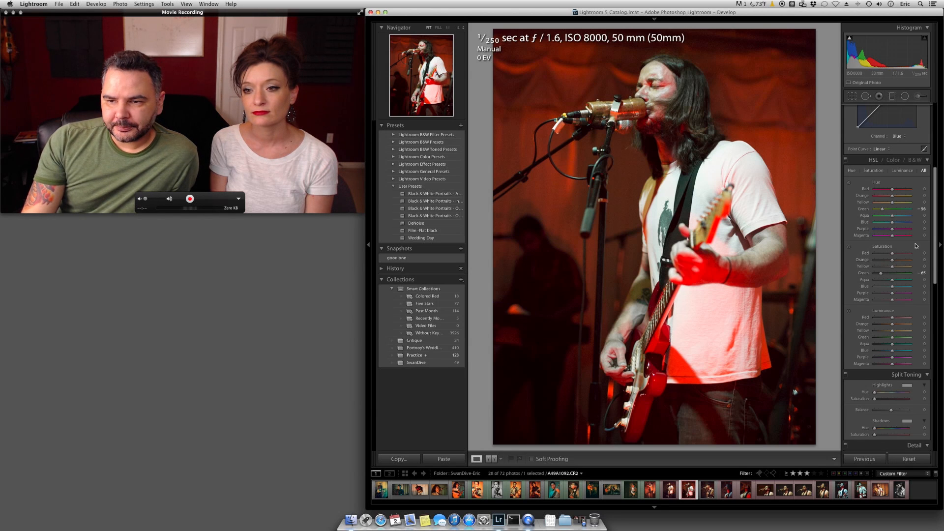
{"action": "scroll", "coordinate": [937, 233], "scroll_direction": "down", "scroll_amount": 5}
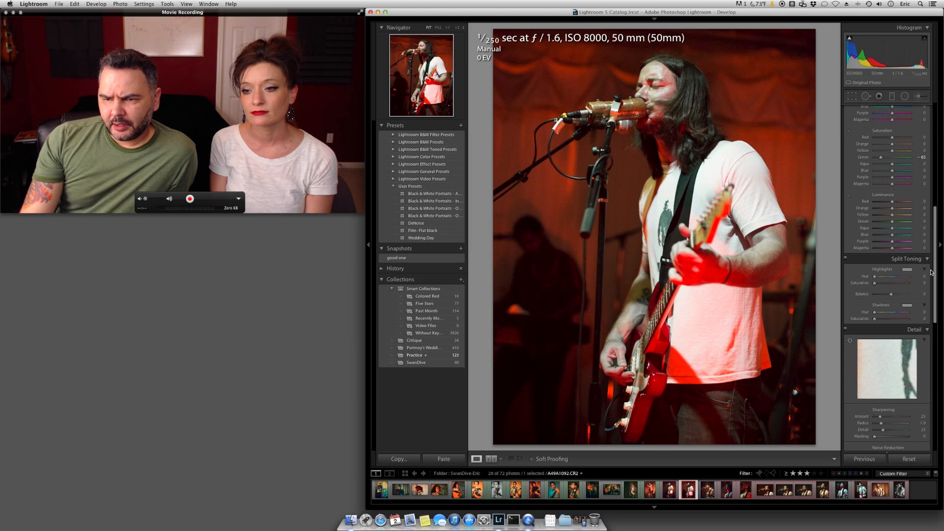
{"action": "left_click_drag", "start_coordinate": [935, 287], "coordinate": [936, 416]}
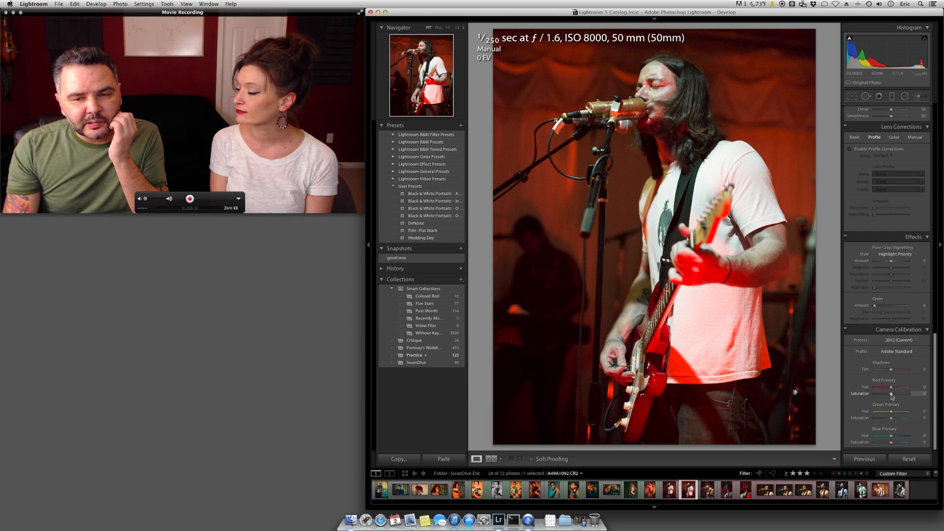
{"action": "mouse_move", "coordinate": [891, 394]}
{"action": "left_mouse_down"}
{"action": "mouse_move", "coordinate": [882, 396]}
{"action": "mouse_move", "coordinate": [900, 394]}
{"action": "mouse_move", "coordinate": [887, 395]}
{"action": "left_mouse_up"}
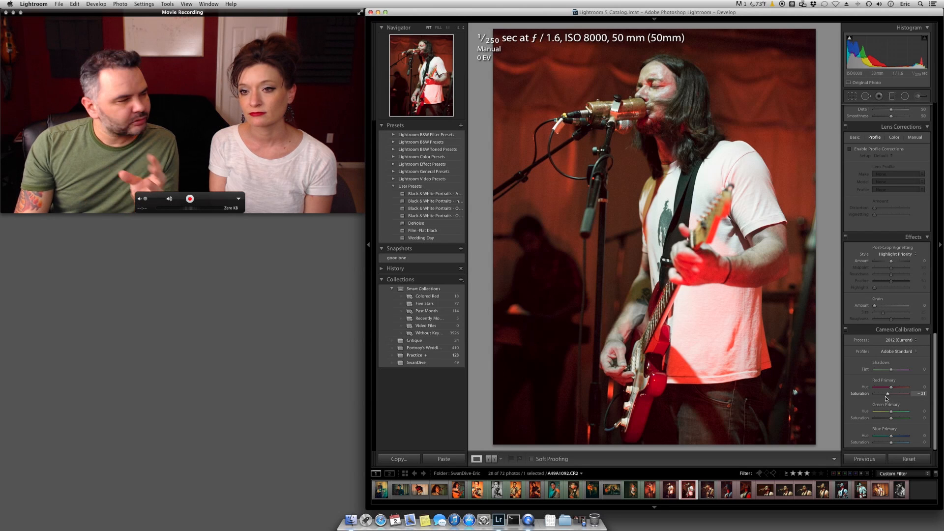
Set the Camera Calibration Green Primary saturation to -44 and Blue Primary saturation to -8, comparing the photo with and without the calibration
{"action": "left_click_drag", "start_coordinate": [891, 418], "coordinate": [889, 442]}
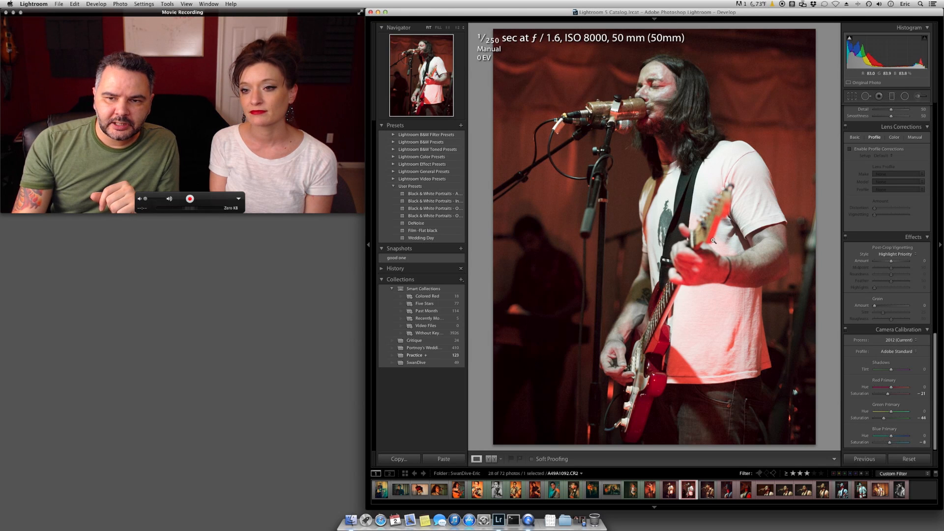
{"action": "left_click", "coordinate": [846, 330]}
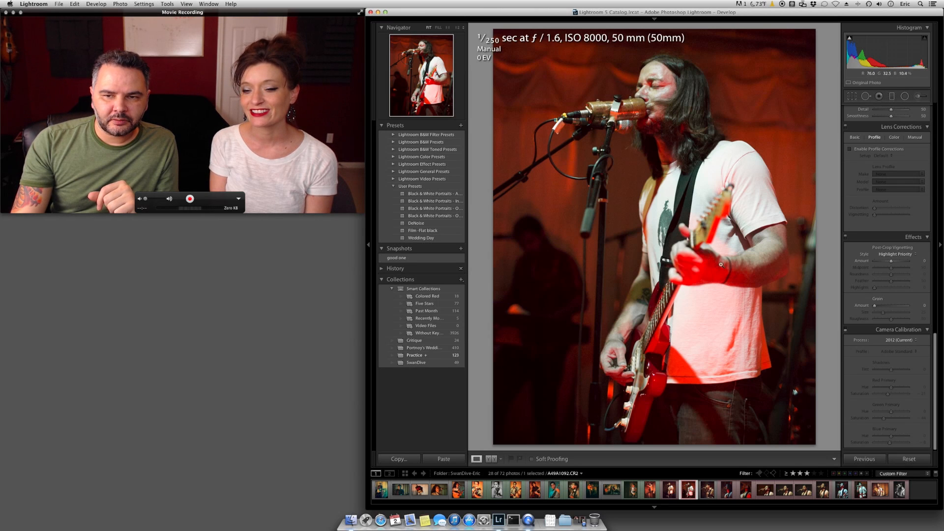
{"action": "key", "text": "super+z"}
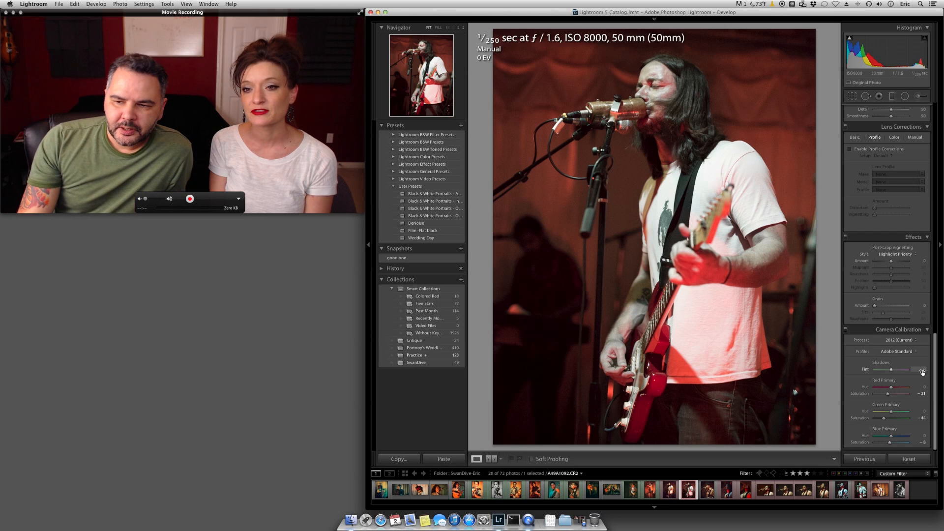
Try a magenta split tone with highlights at hue 299, saturation 73 and shadows at hue 297, saturation 68
{"action": "left_click_drag", "start_coordinate": [934, 397], "coordinate": [937, 269]}
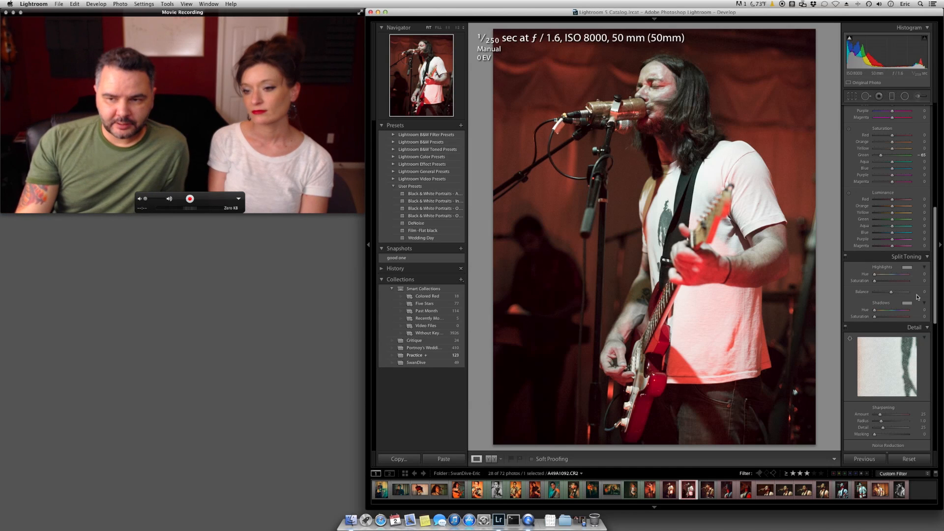
{"action": "left_click", "coordinate": [909, 268]}
{"action": "left_click_drag", "start_coordinate": [890, 264], "coordinate": [868, 274]}
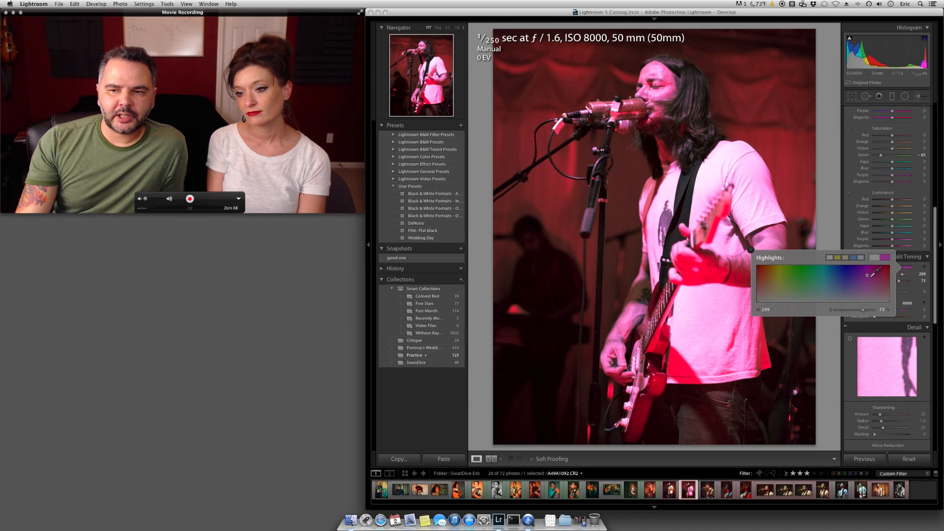
{"action": "left_click", "coordinate": [750, 251]}
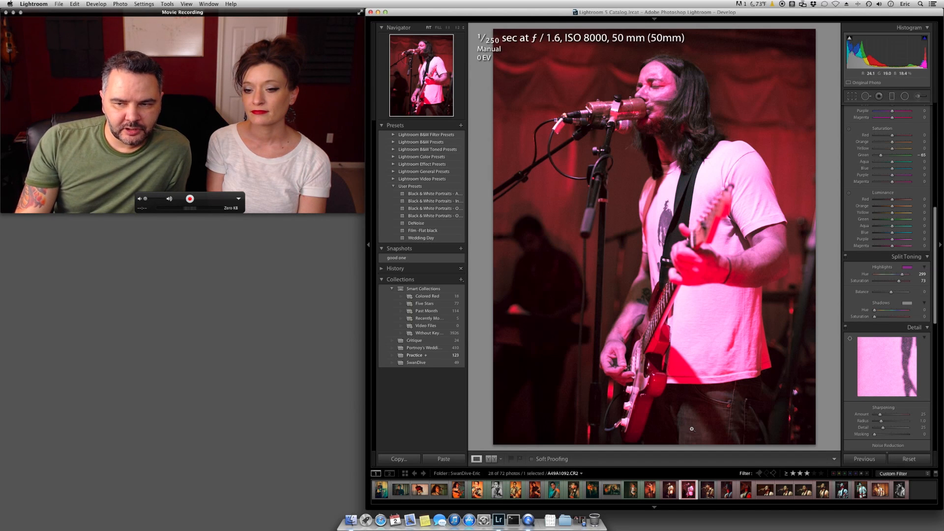
{"action": "left_click", "coordinate": [907, 304]}
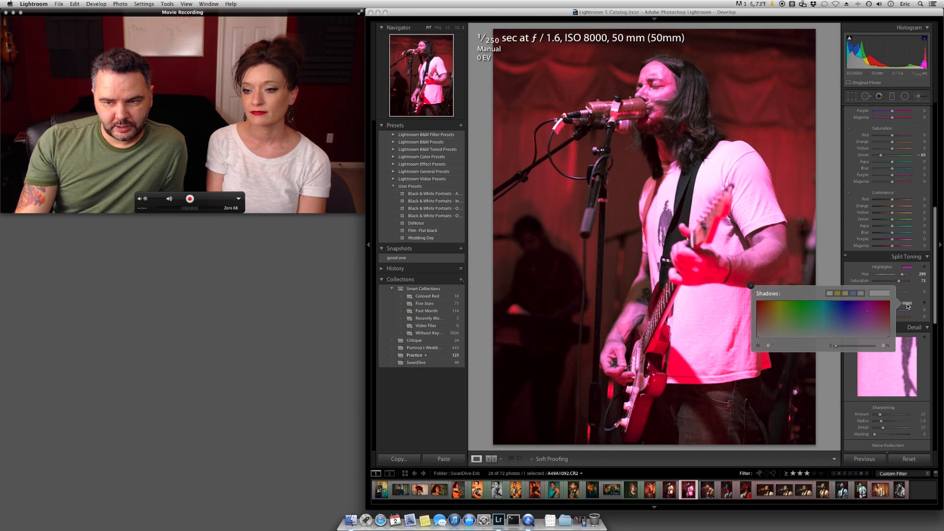
{"action": "left_click", "coordinate": [867, 311]}
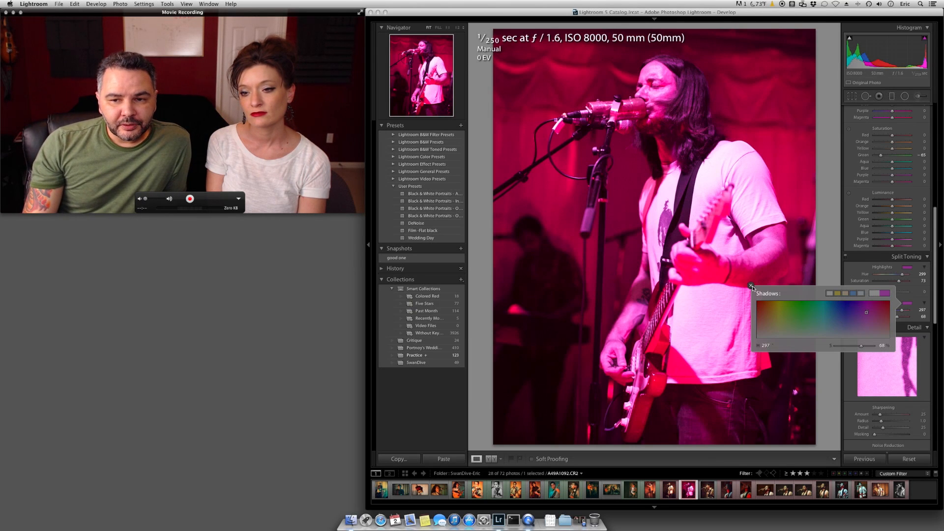
{"action": "left_click", "coordinate": [749, 285]}
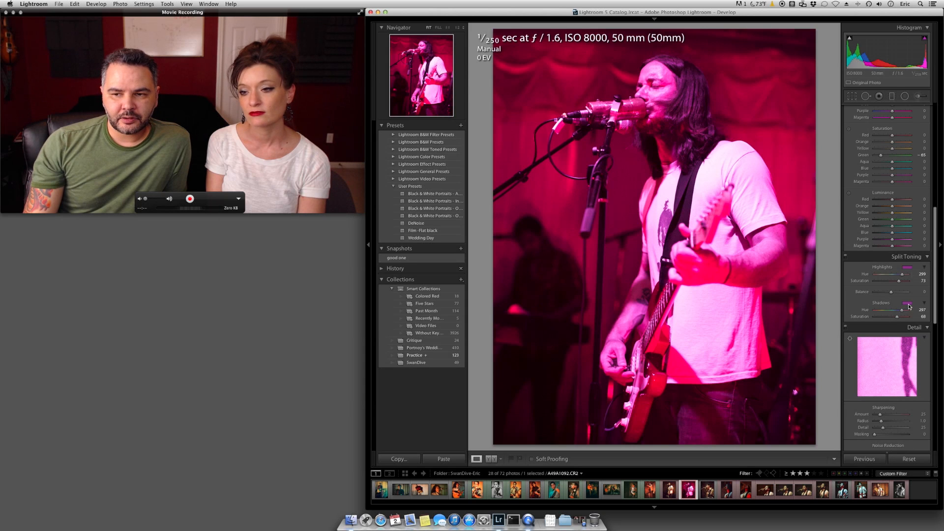
Set the split-toning shadows to blue at hue 215, saturation 50, and the highlights to yellow at hue 52, saturation 64
{"action": "left_click", "coordinate": [908, 304]}
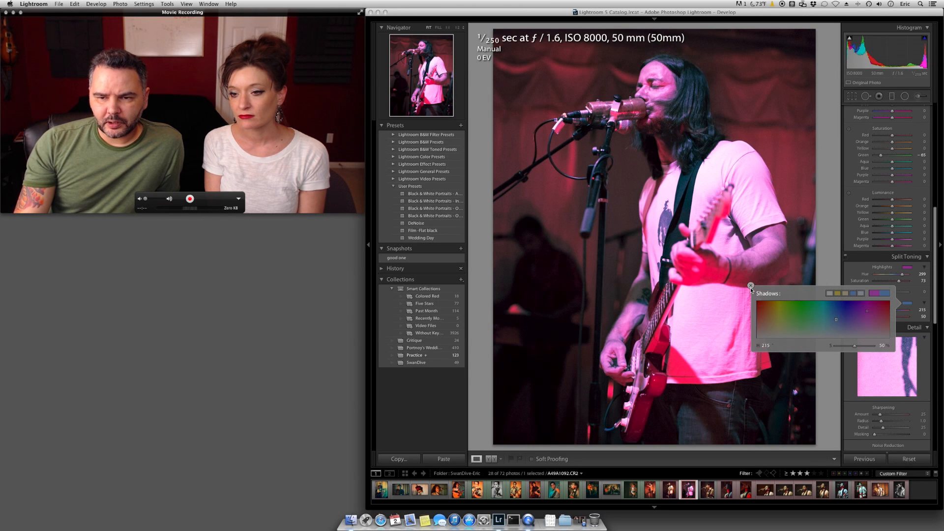
{"action": "left_click", "coordinate": [750, 285]}
{"action": "left_click", "coordinate": [908, 268]}
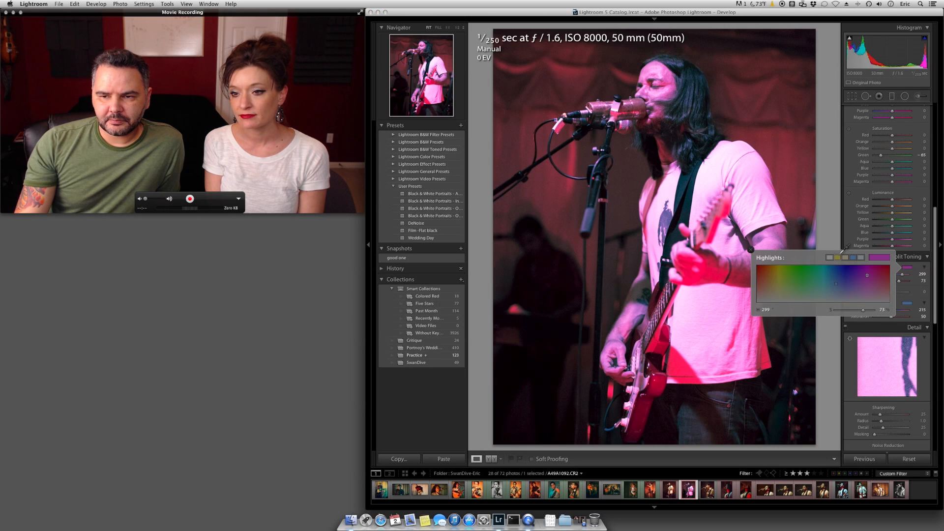
{"action": "left_click", "coordinate": [845, 257]}
{"action": "left_click_drag", "start_coordinate": [780, 280], "coordinate": [772, 284]}
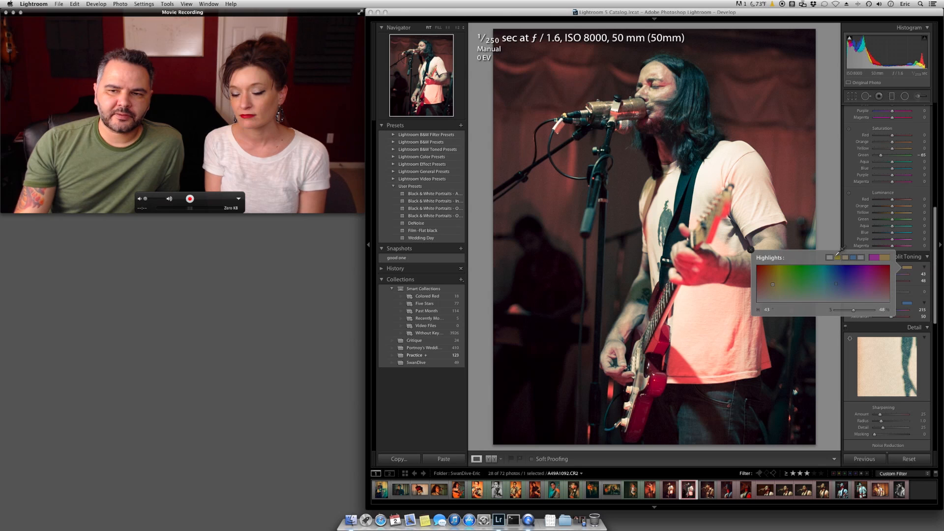
{"action": "left_click", "coordinate": [837, 257]}
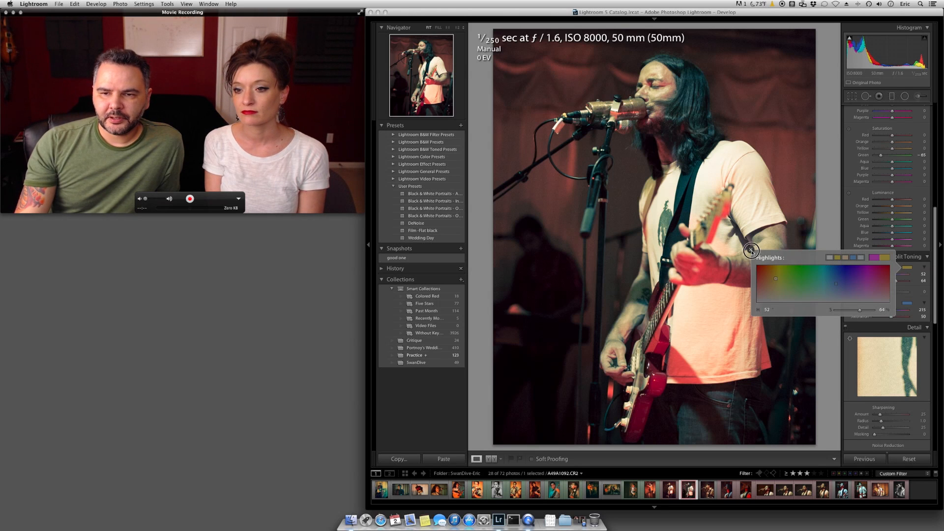
{"action": "left_click", "coordinate": [751, 249]}
Set the split-toning balance to +62 and shadow saturation to 80, comparing the photo with and without the split toning
{"action": "mouse_move", "coordinate": [894, 294]}
{"action": "left_mouse_down"}
{"action": "mouse_move", "coordinate": [904, 294]}
{"action": "mouse_move", "coordinate": [875, 293]}
{"action": "mouse_move", "coordinate": [908, 294]}
{"action": "left_mouse_up"}
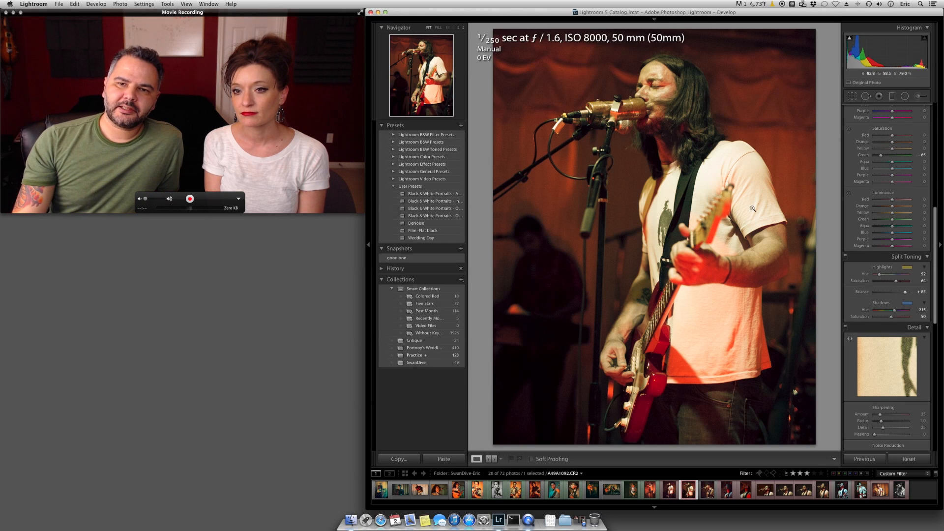
{"action": "left_click", "coordinate": [903, 293]}
{"action": "left_click_drag", "start_coordinate": [903, 293], "coordinate": [888, 294]}
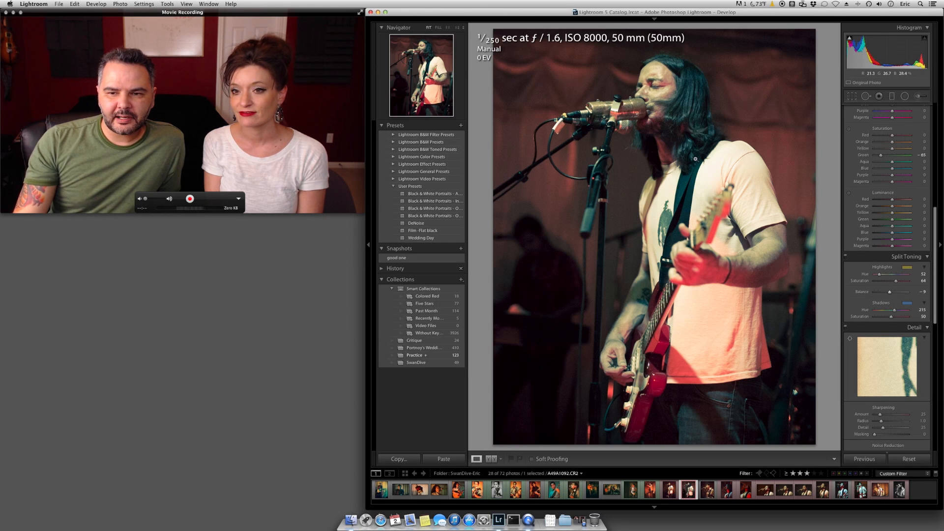
{"action": "left_click_drag", "start_coordinate": [889, 319], "coordinate": [901, 294]}
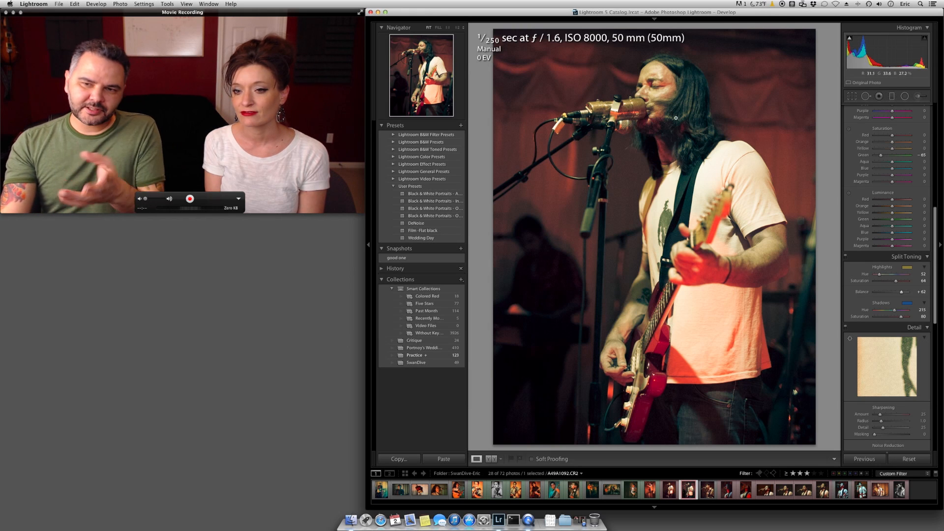
{"action": "left_click", "coordinate": [846, 257]}
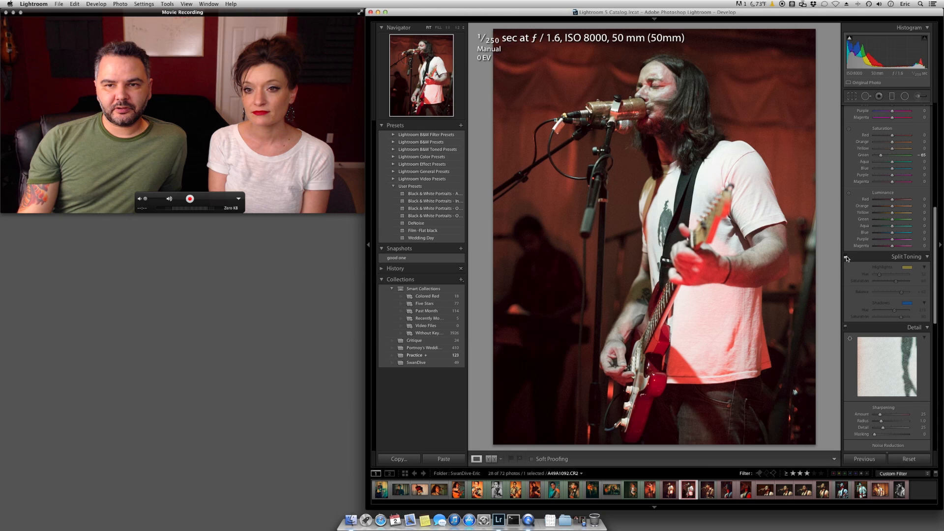
{"action": "left_click", "coordinate": [846, 256]}
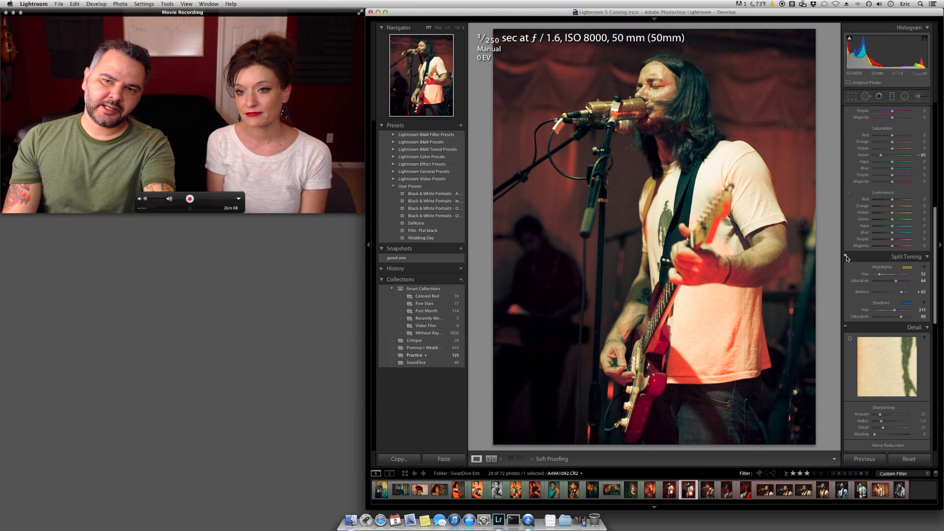
{"action": "left_click", "coordinate": [846, 256]}
{"action": "left_click", "coordinate": [846, 257]}
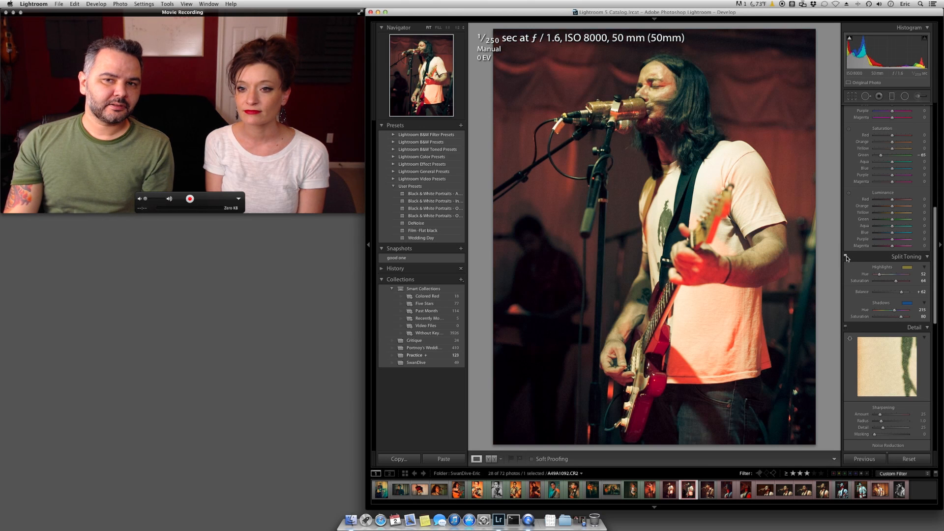
{"action": "left_click", "coordinate": [846, 257]}
{"action": "left_click", "coordinate": [846, 257]}
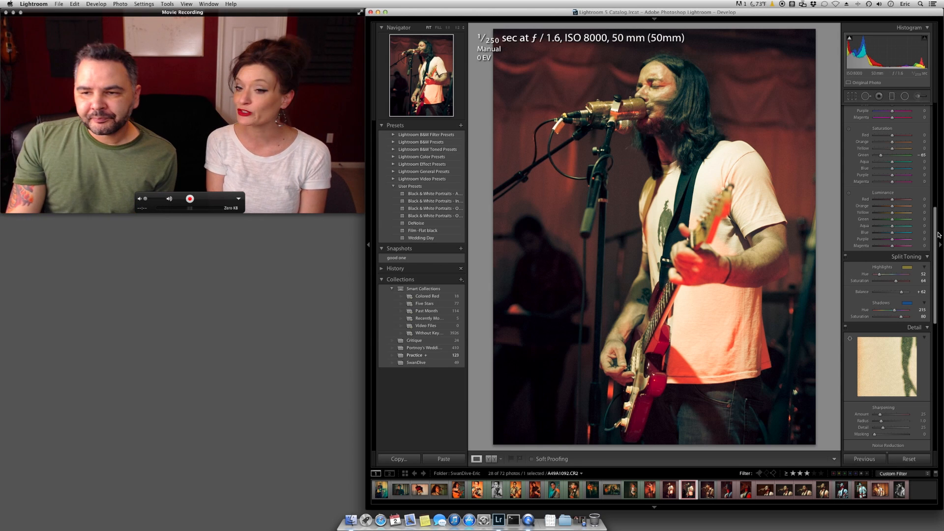
Raise the exposure to +0.30 and the contrast to +9, and check the singer's face and shirt close up
{"action": "scroll", "coordinate": [936, 245], "scroll_direction": "up", "scroll_amount": 8}
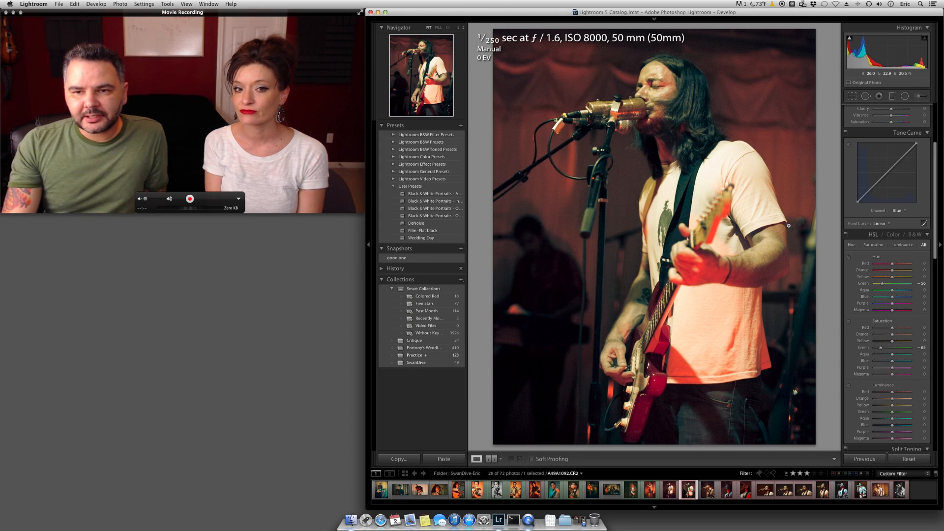
{"action": "scroll", "coordinate": [936, 241], "scroll_direction": "up", "scroll_amount": 5}
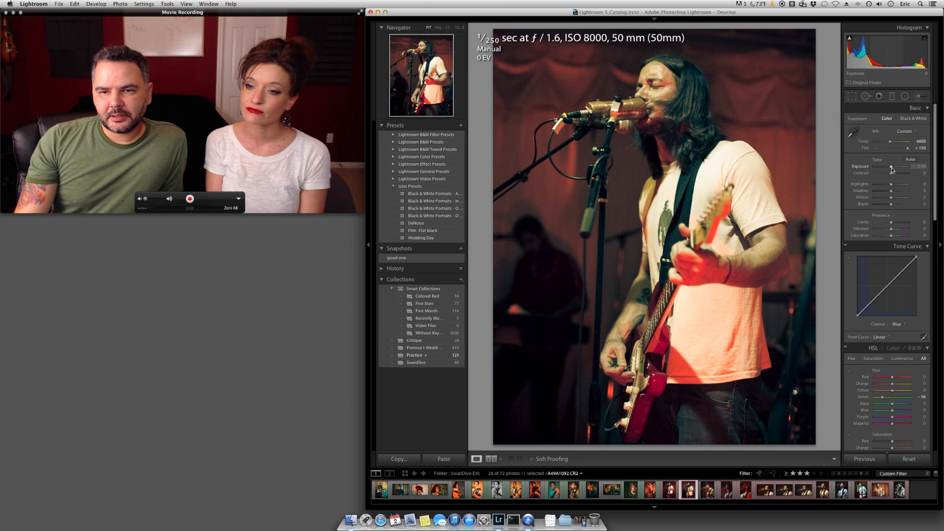
{"action": "left_click_drag", "start_coordinate": [892, 170], "coordinate": [893, 170]}
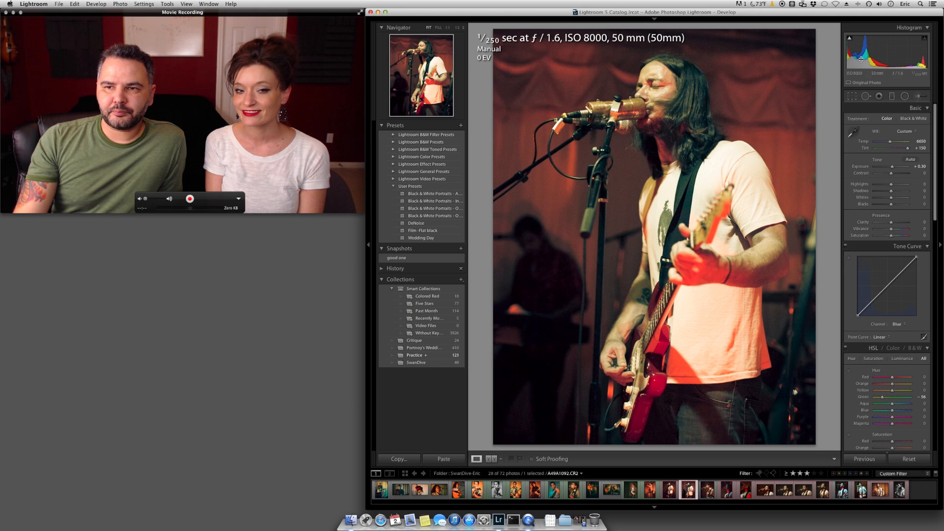
{"action": "left_click_drag", "start_coordinate": [893, 175], "coordinate": [894, 173]}
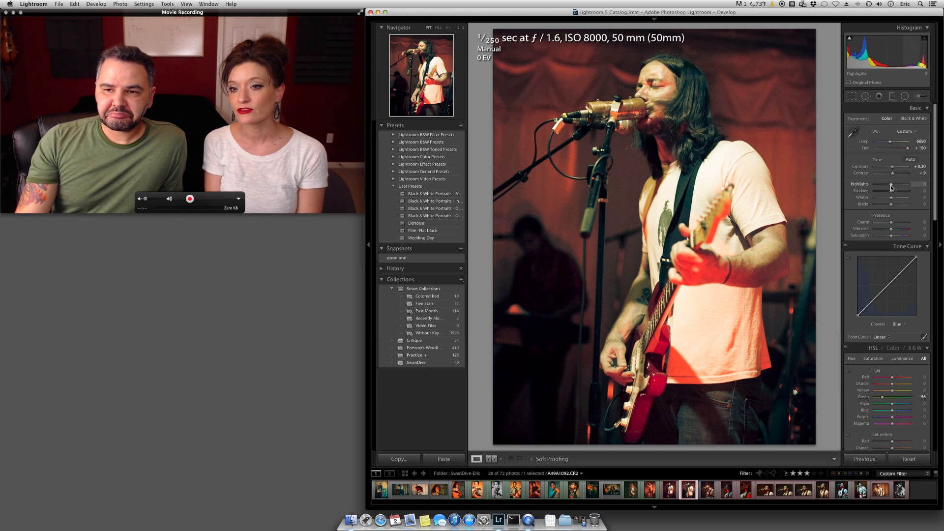
{"action": "left_click", "coordinate": [668, 89]}
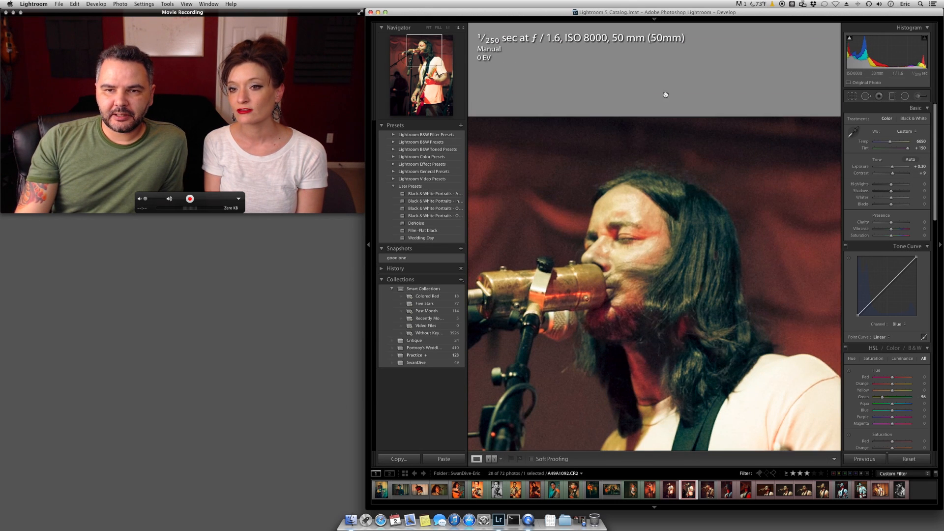
{"action": "left_click_drag", "start_coordinate": [646, 318], "coordinate": [681, 162]}
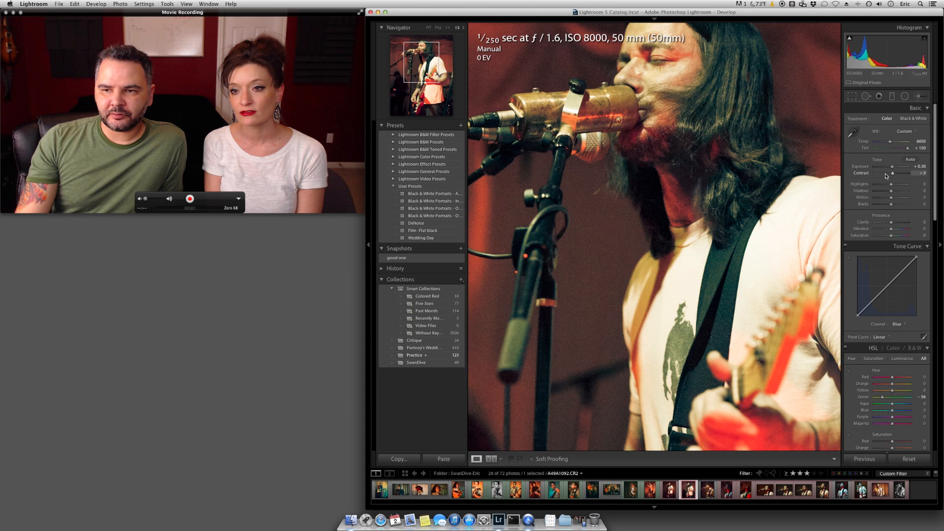
{"action": "left_click", "coordinate": [752, 183]}
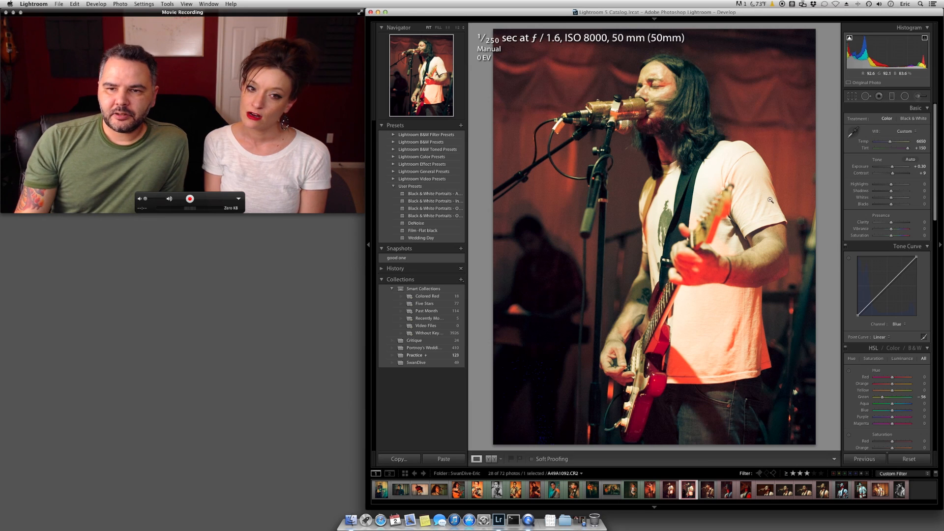
Test the exposure at -1.00 and +2.20 with the clipping warnings on, and reset the exposure to 0
{"action": "left_click_drag", "start_coordinate": [892, 167], "coordinate": [888, 168]}
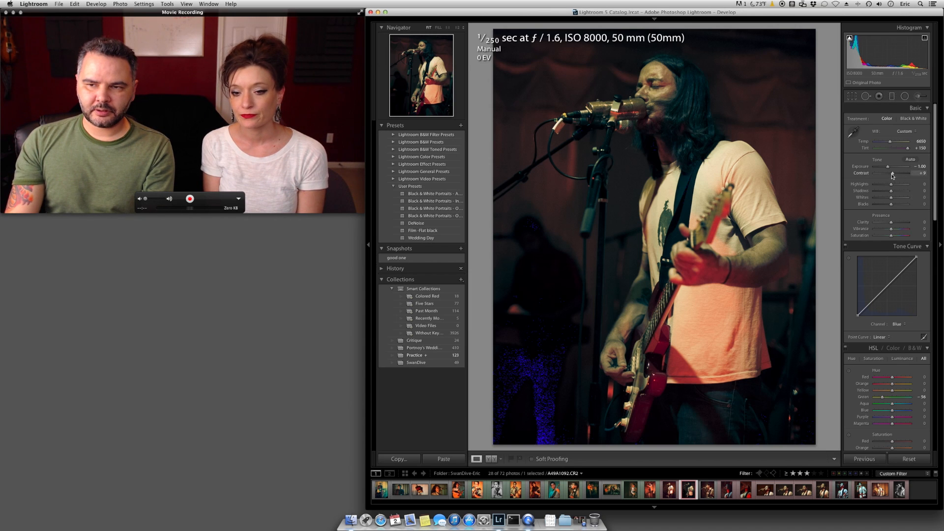
{"action": "left_click_drag", "start_coordinate": [889, 167], "coordinate": [898, 168]}
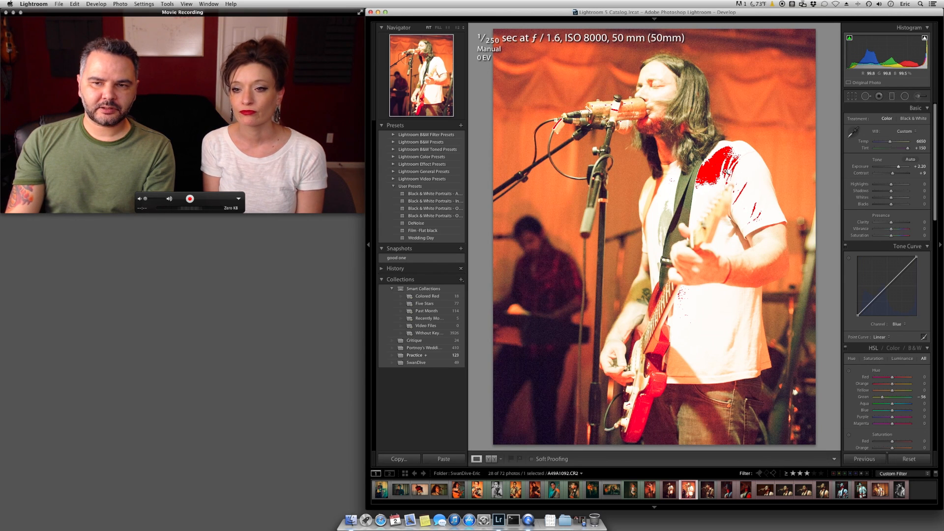
{"action": "mouse_move", "coordinate": [891, 184]}
{"action": "left_mouse_down"}
{"action": "mouse_move", "coordinate": [877, 184]}
{"action": "mouse_move", "coordinate": [890, 184]}
{"action": "left_mouse_up"}
{"action": "double_click", "coordinate": [898, 166]}
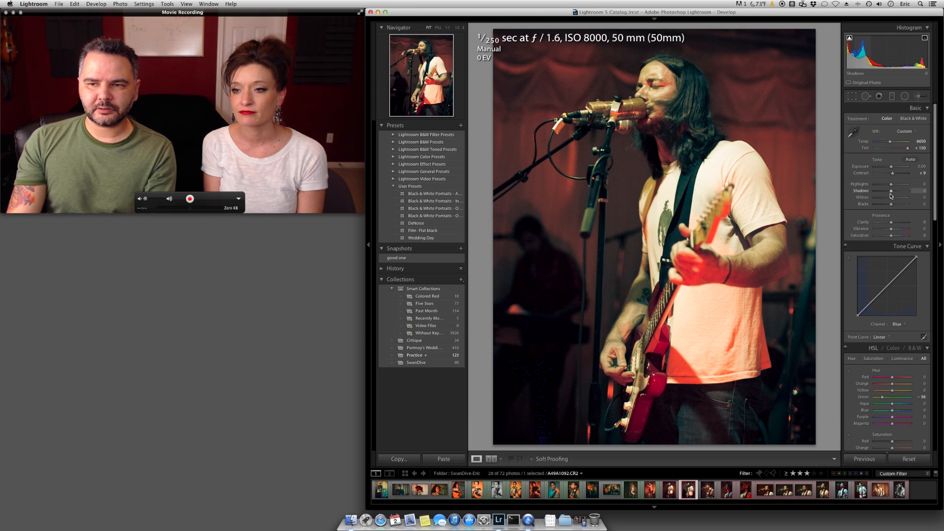
Raise the whites to +9 while checking the highlights for clipping
{"action": "mouse_move", "coordinate": [892, 193]}
{"action": "left_mouse_down"}
{"action": "mouse_move", "coordinate": [908, 192]}
{"action": "mouse_move", "coordinate": [890, 194]}
{"action": "left_mouse_up"}
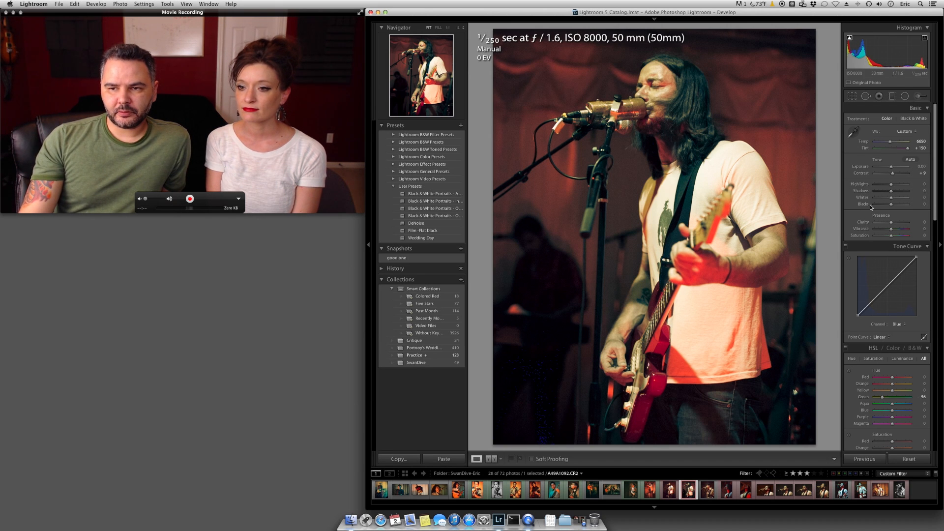
{"action": "left_click_drag", "start_coordinate": [890, 197], "coordinate": [893, 199]}
{"action": "key", "text": "alt"}
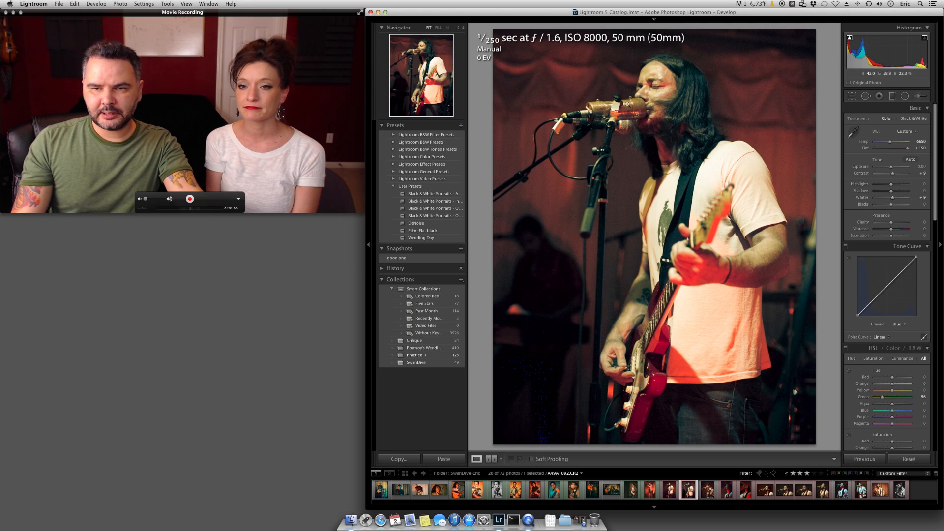
Lower the blacks to -22 using the shadow clipping preview, and turn off the clipping warnings
{"action": "left_click_drag", "start_coordinate": [890, 204], "coordinate": [888, 206]}
{"action": "key", "text": "alt"}
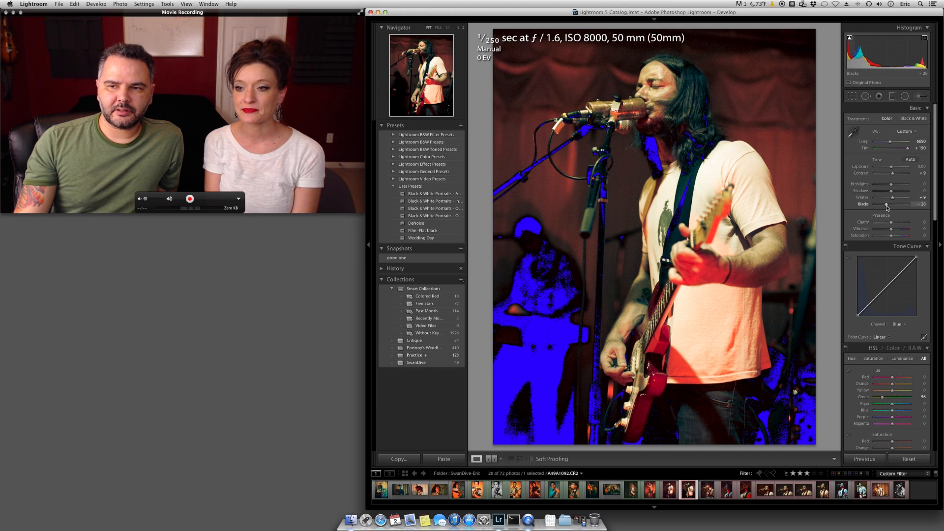
{"action": "left_click_drag", "start_coordinate": [887, 206], "coordinate": [889, 207]}
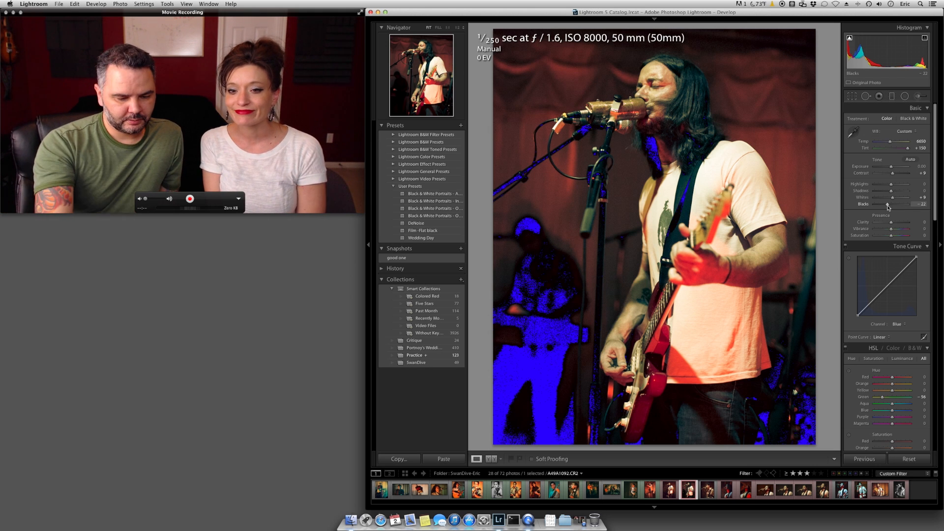
{"action": "key", "text": "j"}
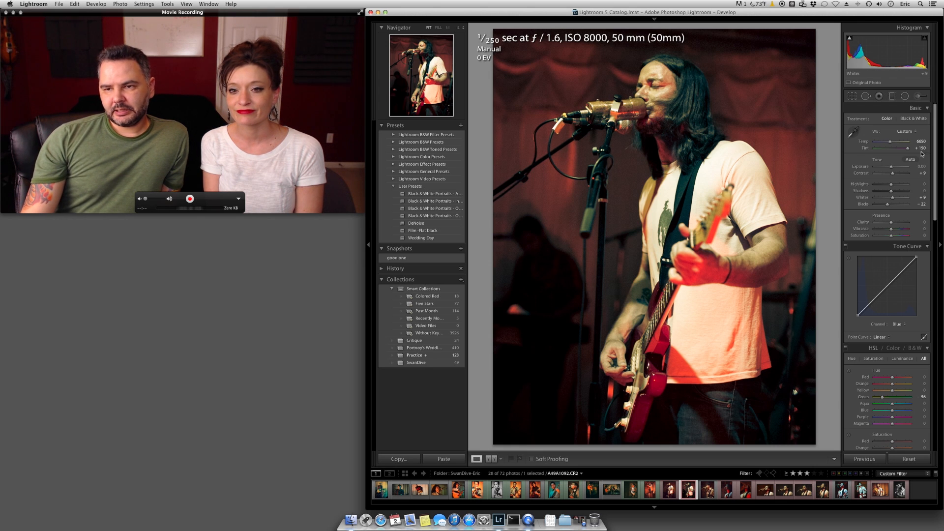
Raise the exposure to +0.10 and set the clarity to +10 after testing a clarity of +80
{"action": "key", "text": "Up"}
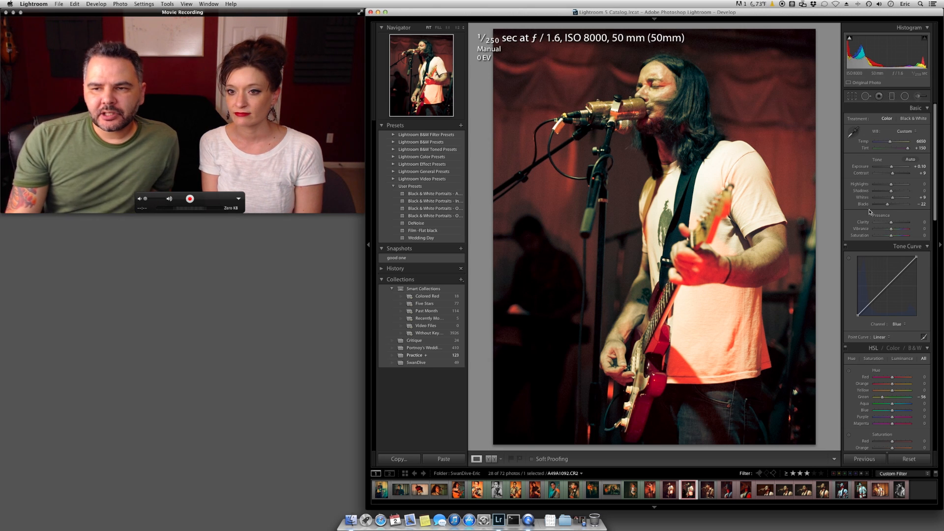
{"action": "left_click_drag", "start_coordinate": [891, 223], "coordinate": [892, 223]}
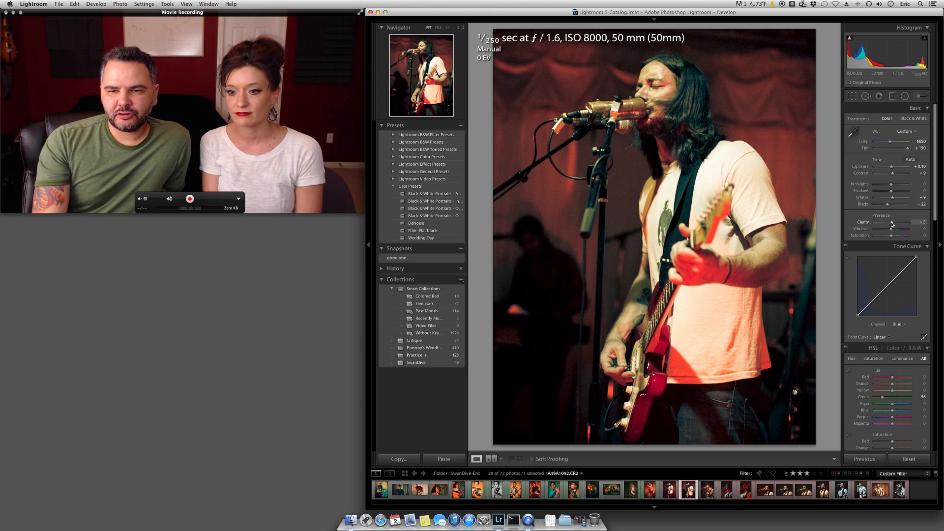
{"action": "left_click_drag", "start_coordinate": [893, 224], "coordinate": [906, 224]}
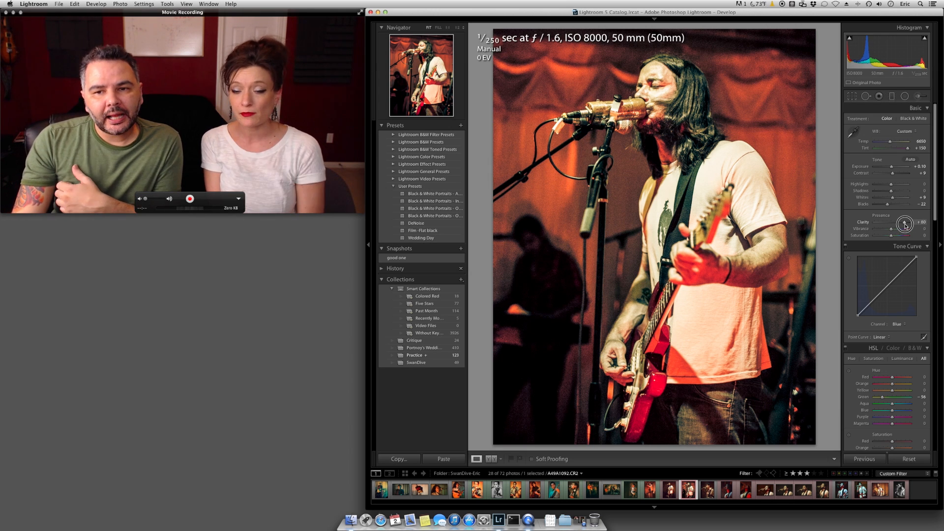
{"action": "left_click_drag", "start_coordinate": [905, 224], "coordinate": [893, 224]}
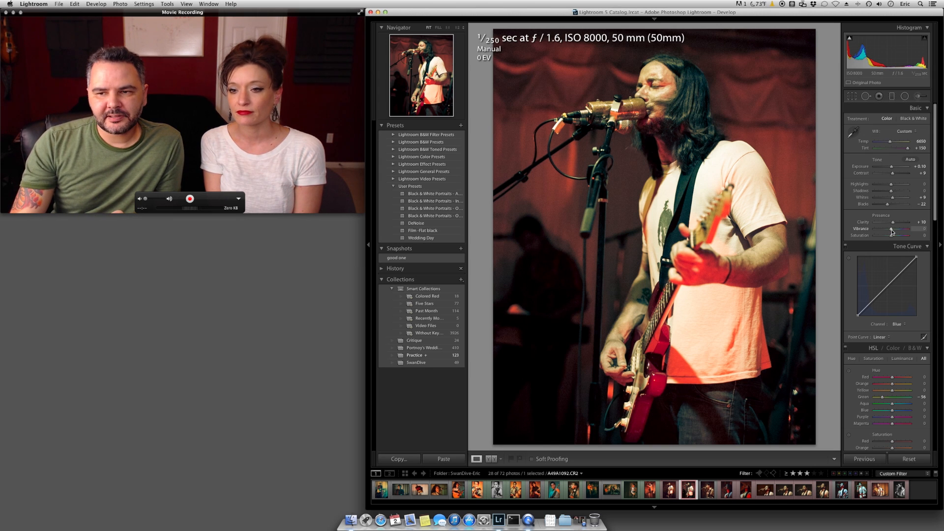
Test the saturation at +100 and the vibrance at +85, and settle on vibrance +27 and saturation -8
{"action": "left_click_drag", "start_coordinate": [891, 231], "coordinate": [893, 231]}
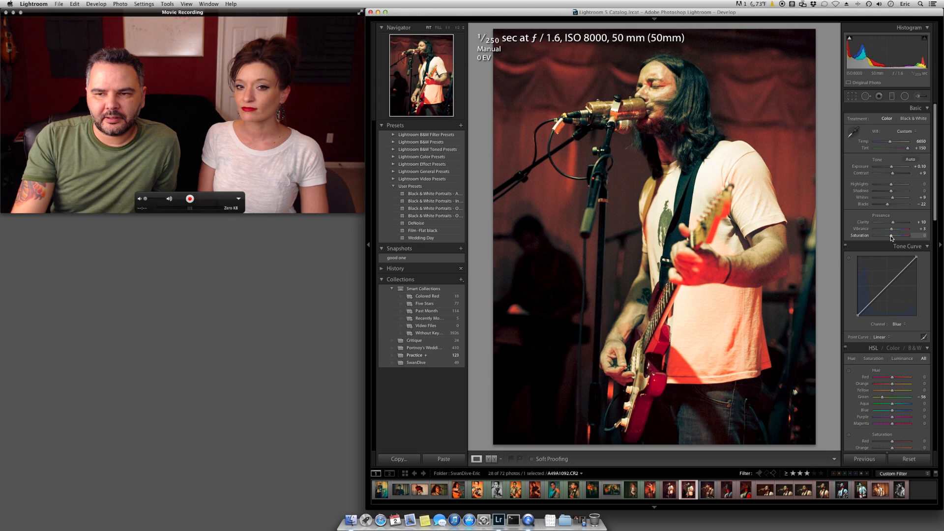
{"action": "left_click_drag", "start_coordinate": [891, 237], "coordinate": [917, 236]}
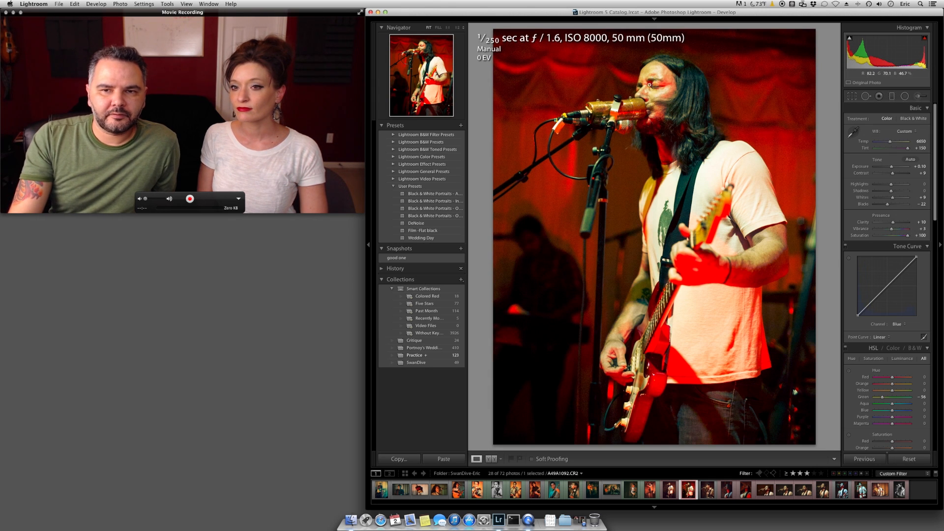
{"action": "double_click", "coordinate": [907, 237]}
{"action": "left_click", "coordinate": [905, 229]}
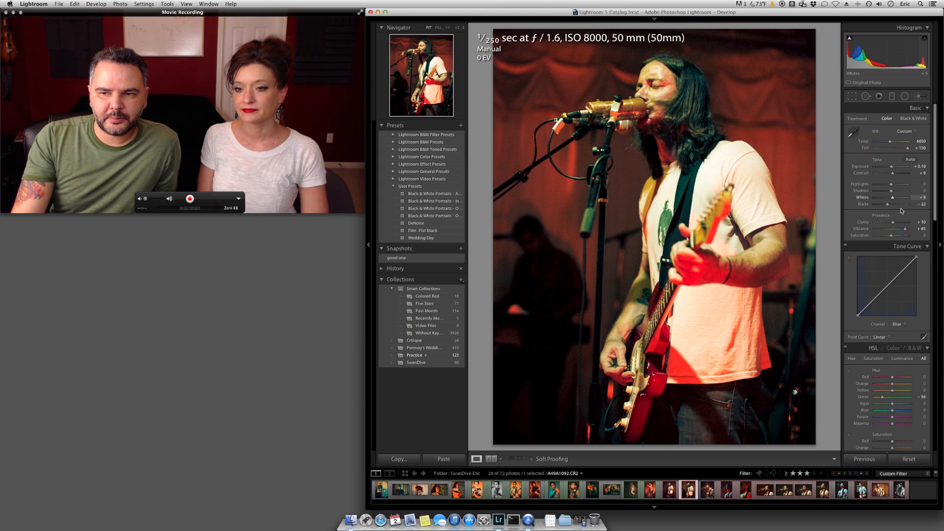
{"action": "left_click_drag", "start_coordinate": [906, 229], "coordinate": [887, 236]}
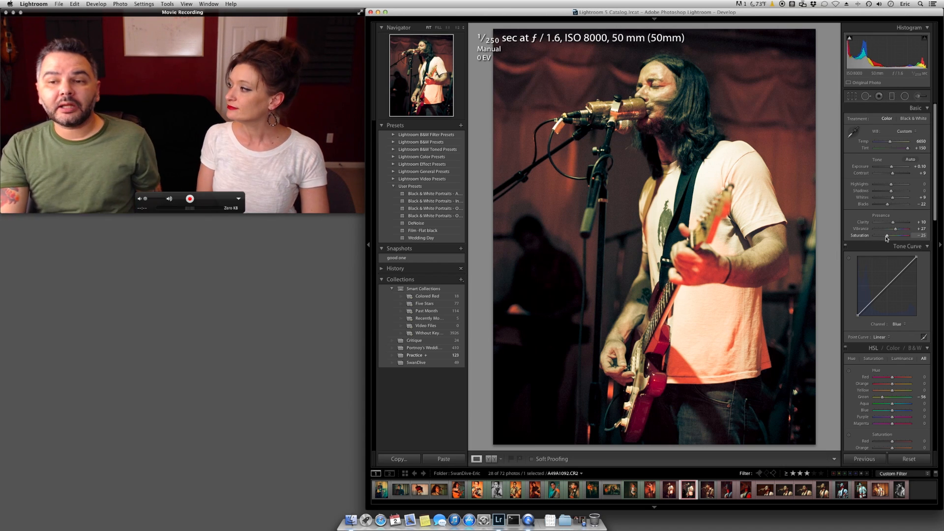
{"action": "left_click_drag", "start_coordinate": [887, 236], "coordinate": [890, 238]}
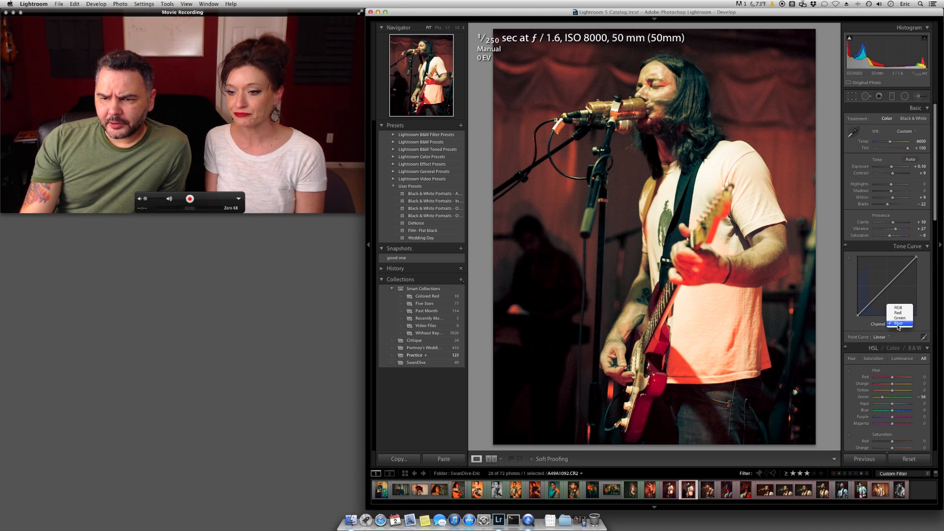
Switch the tone curve to the RGB channel and apply the Medium Contrast point curve
{"action": "left_click", "coordinate": [899, 324]}
{"action": "left_click", "coordinate": [908, 328]}
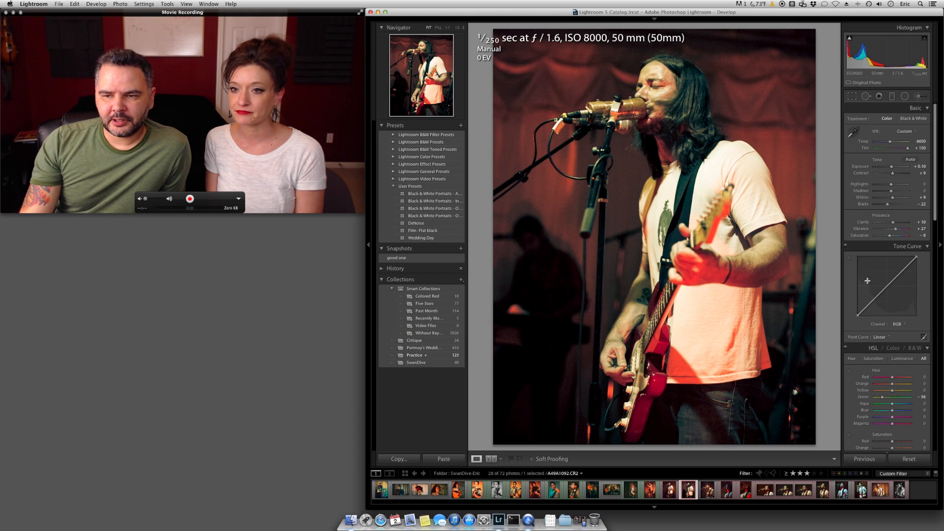
{"action": "left_click", "coordinate": [882, 338]}
{"action": "left_click", "coordinate": [885, 343]}
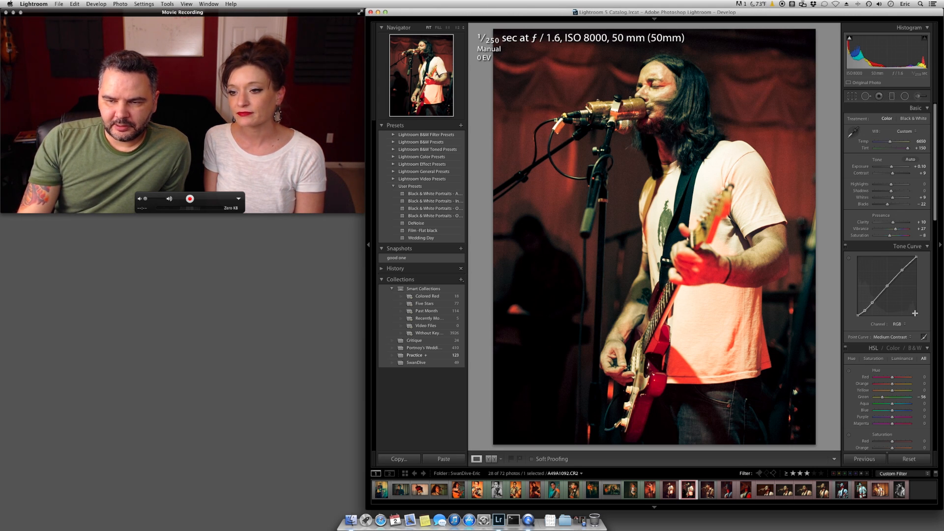
Lift the RGB curve's black point and adjust the neighbouring shadow point to fade the blacks
{"action": "left_click", "coordinate": [858, 316]}
{"action": "left_click_drag", "start_coordinate": [858, 315], "coordinate": [857, 312]}
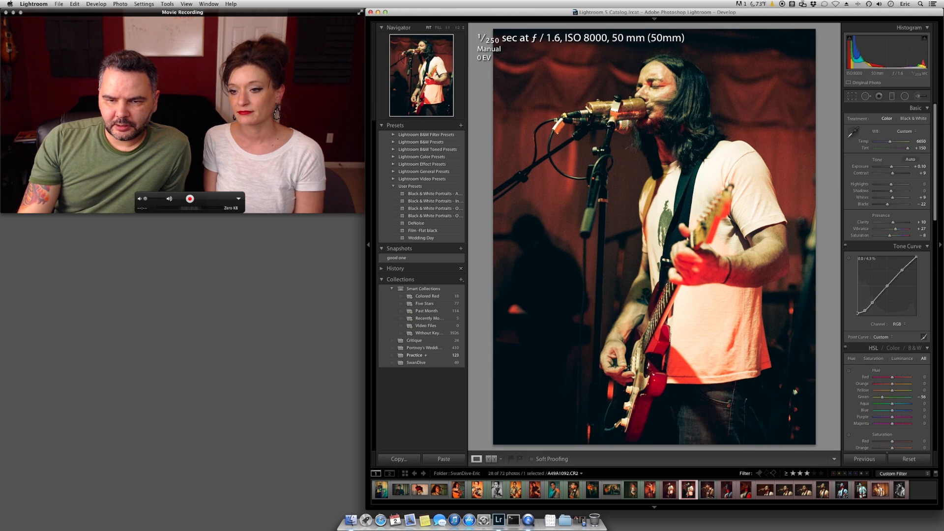
{"action": "left_click_drag", "start_coordinate": [865, 311], "coordinate": [865, 309]}
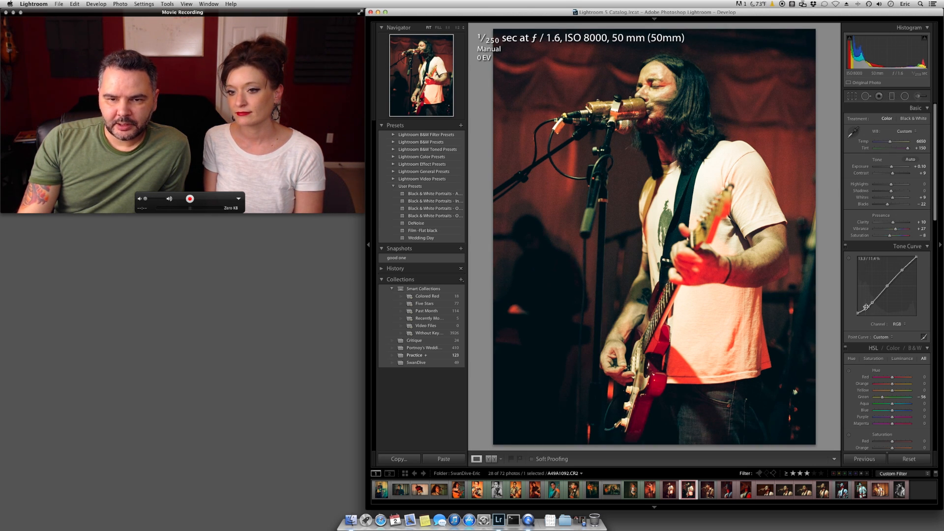
{"action": "left_click_drag", "start_coordinate": [865, 309], "coordinate": [858, 309]}
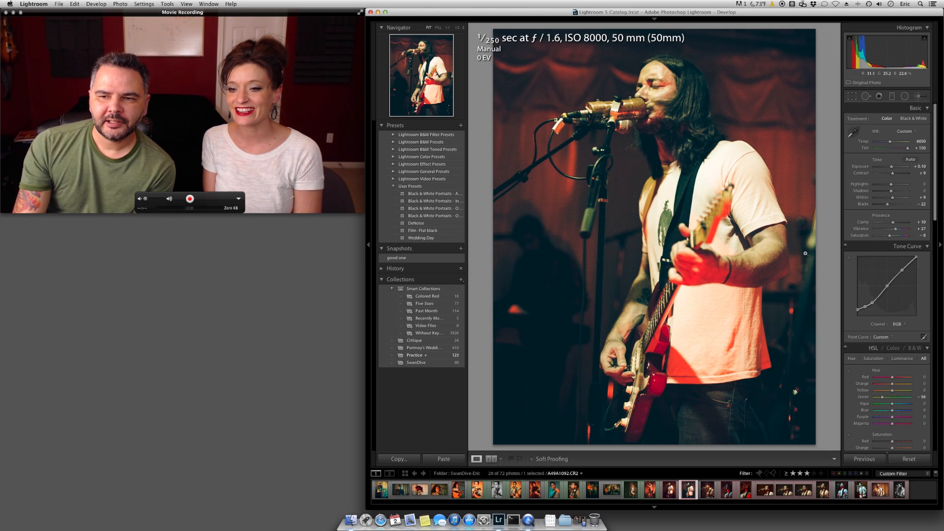
{"action": "left_click_drag", "start_coordinate": [858, 310], "coordinate": [862, 308]}
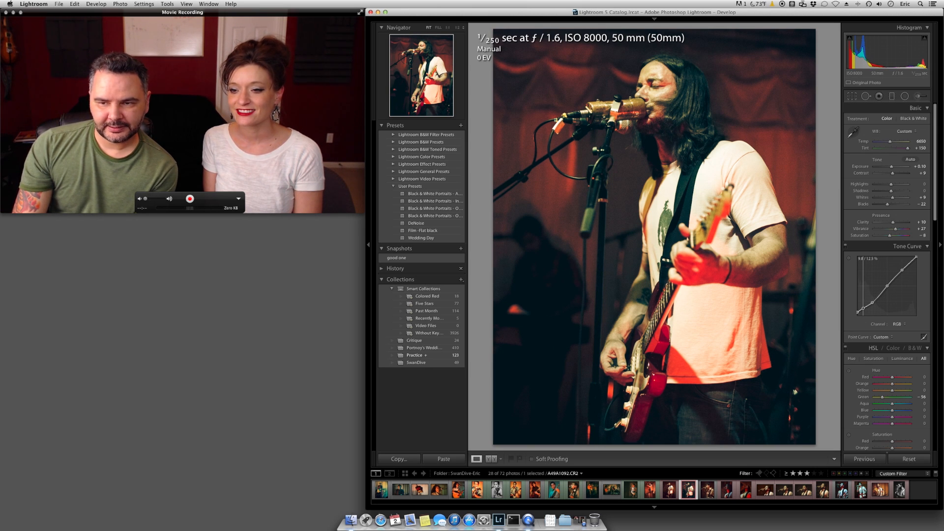
Lift the black point of the red channel curve to about 11% output to tint the shadows red
{"action": "left_click", "coordinate": [898, 324]}
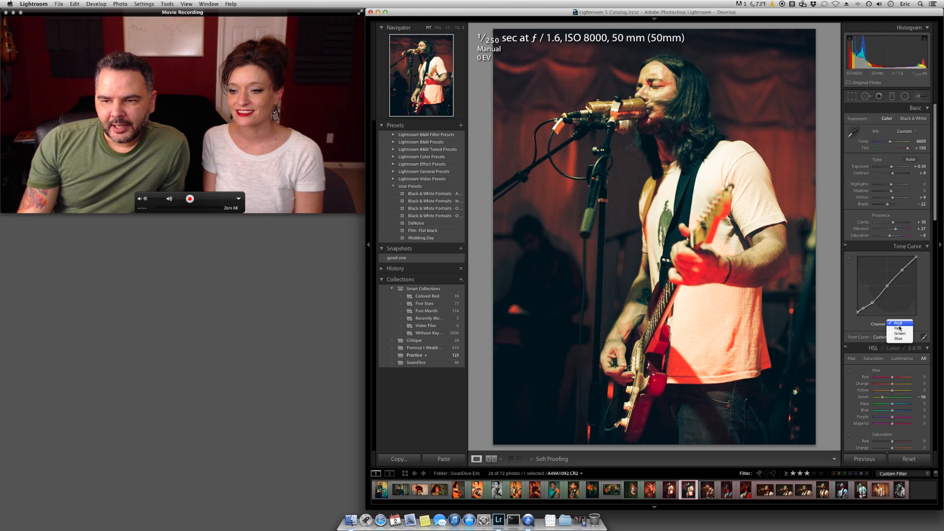
{"action": "left_click", "coordinate": [901, 328]}
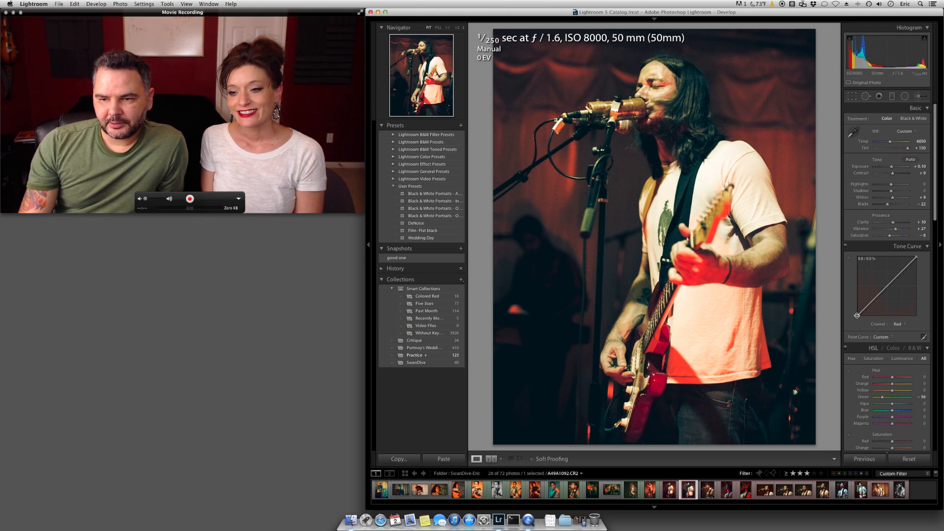
{"action": "left_click_drag", "start_coordinate": [859, 316], "coordinate": [857, 307]}
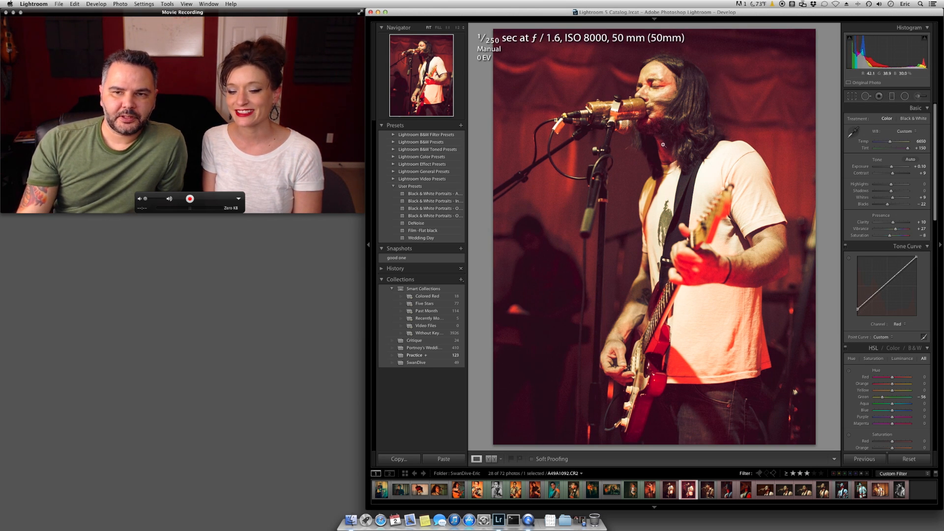
Shift the black point of the green channel curve slightly inward along the base to reduce green in the shadows
{"action": "left_click", "coordinate": [898, 324]}
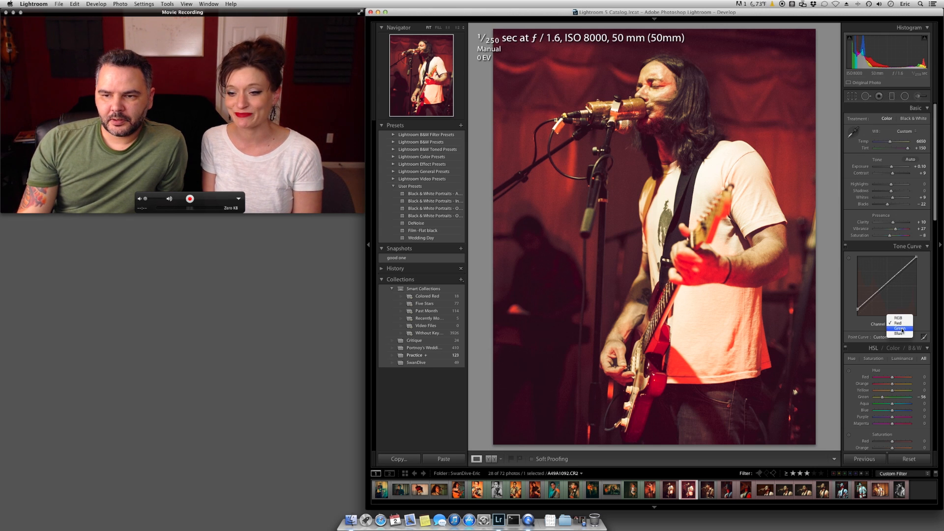
{"action": "left_click", "coordinate": [897, 331]}
{"action": "left_click_drag", "start_coordinate": [858, 315], "coordinate": [860, 316]}
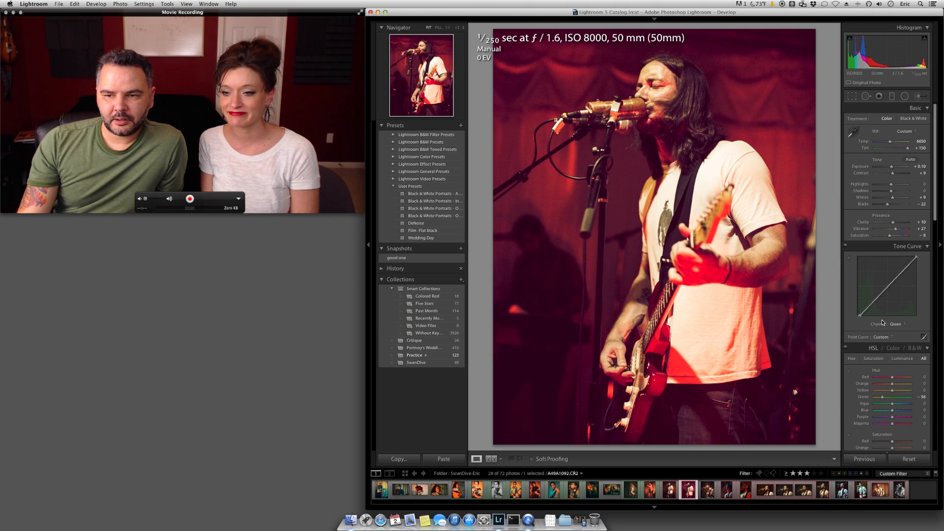
Test lifting the blue channel curve's black point to 7.0% output, and return it to 0
{"action": "left_click", "coordinate": [895, 324]}
{"action": "left_click", "coordinate": [899, 329]}
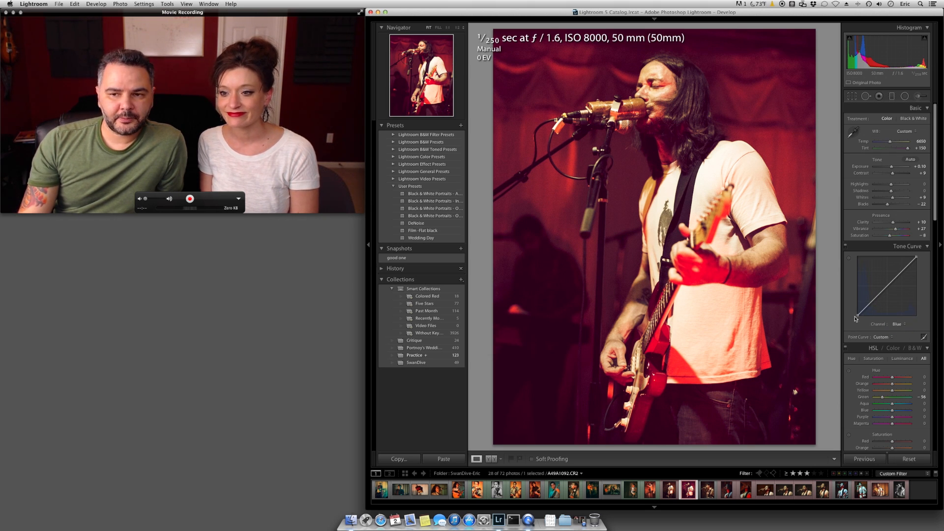
{"action": "left_click_drag", "start_coordinate": [858, 314], "coordinate": [857, 310]}
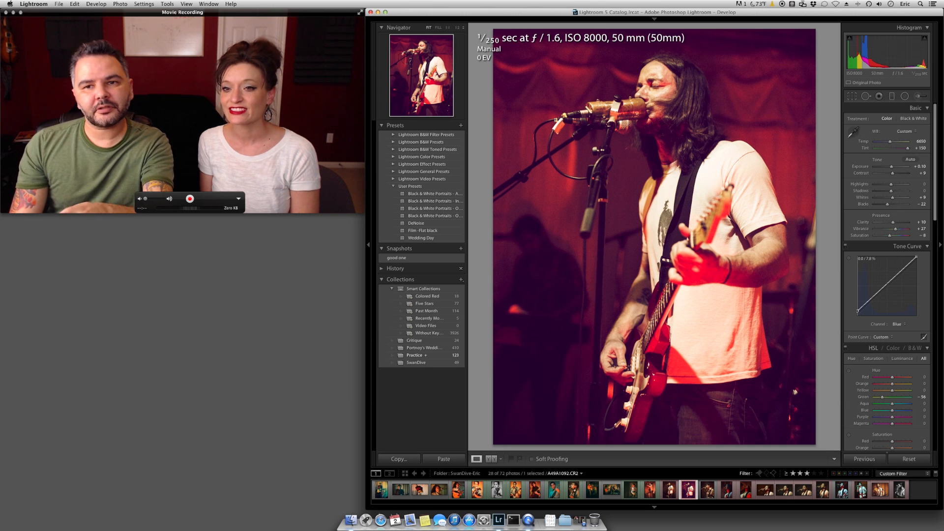
{"action": "left_click_drag", "start_coordinate": [857, 310], "coordinate": [857, 315]}
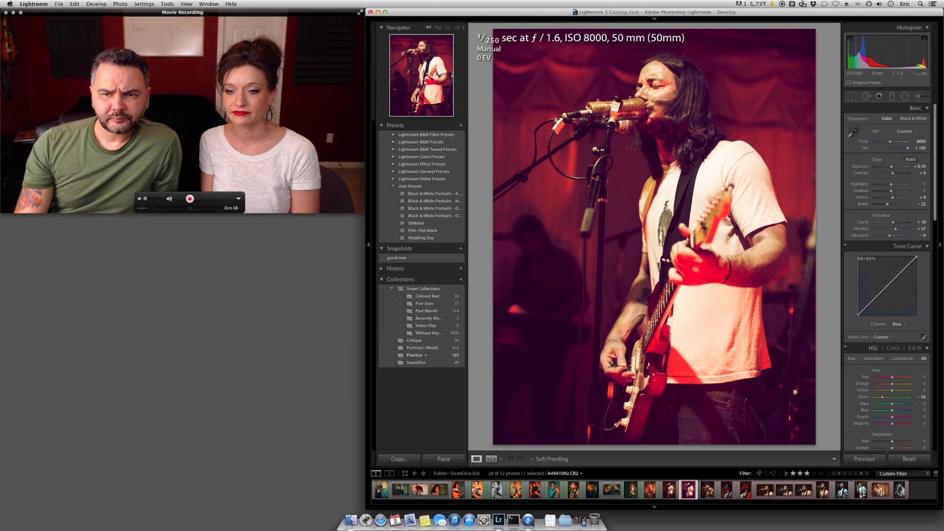
Lower the red curve's black point slightly, and test its white point at 74.5% output before restoring it to full
{"action": "left_click", "coordinate": [897, 324]}
{"action": "left_click", "coordinate": [888, 315]}
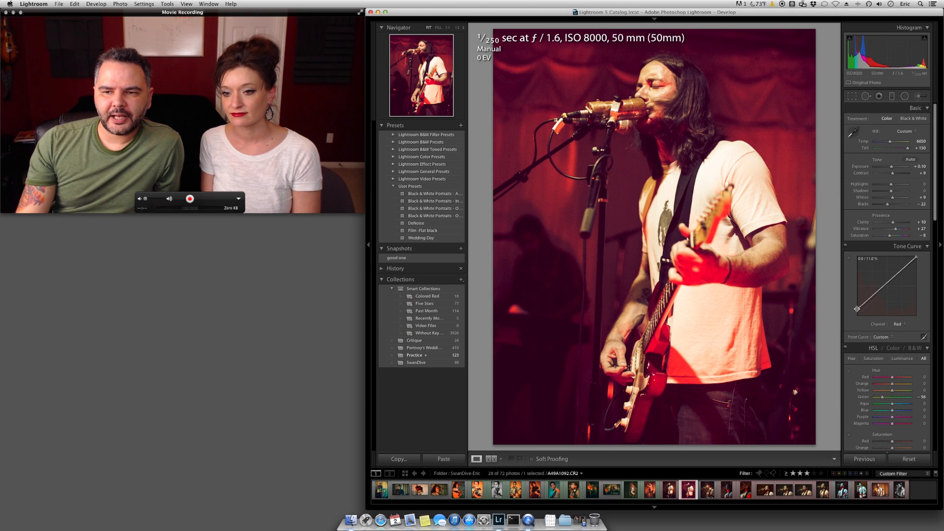
{"action": "left_click_drag", "start_coordinate": [856, 308], "coordinate": [857, 310]}
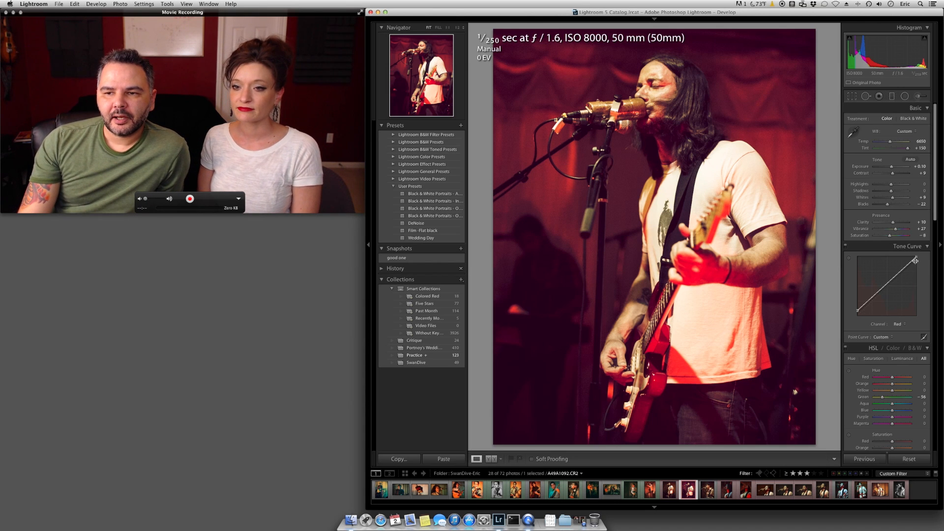
{"action": "left_click_drag", "start_coordinate": [915, 257], "coordinate": [916, 271]}
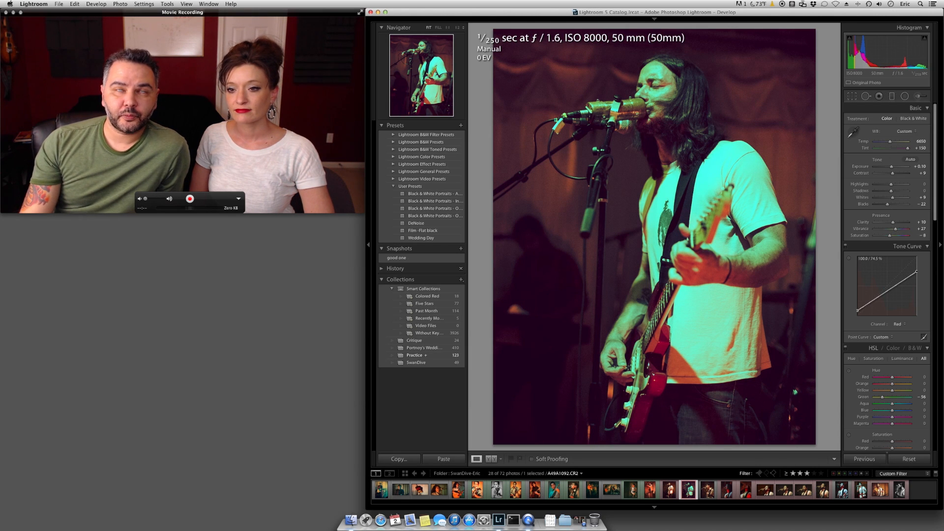
{"action": "left_click_drag", "start_coordinate": [915, 271], "coordinate": [916, 257]}
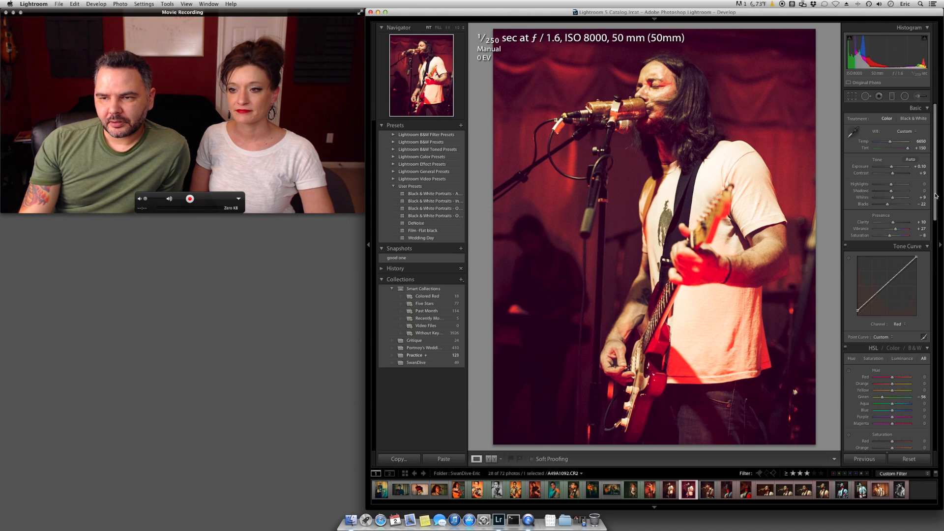
Sharpen the photo with amount 61, detail 11 and masking 79, using the masking preview
{"action": "scroll", "coordinate": [924, 207], "scroll_direction": "down", "scroll_amount": 3}
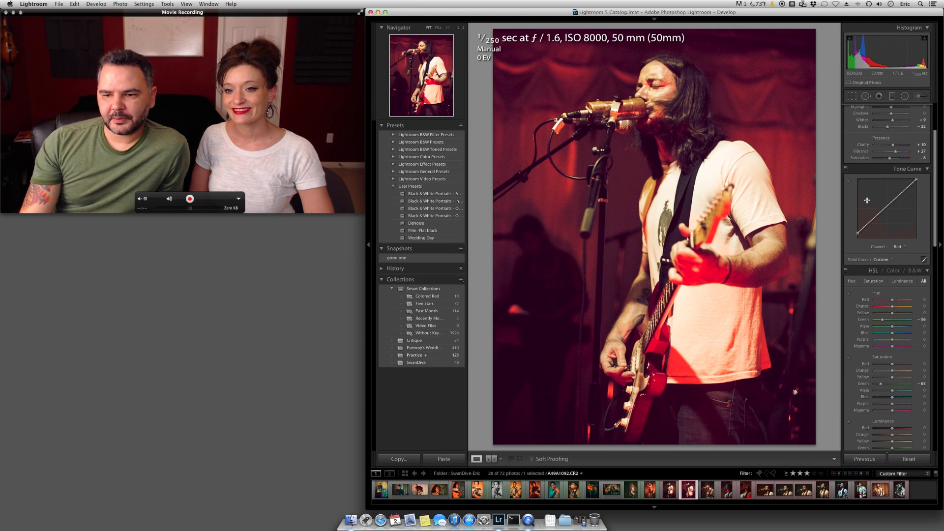
{"action": "left_click_drag", "start_coordinate": [936, 239], "coordinate": [934, 355]}
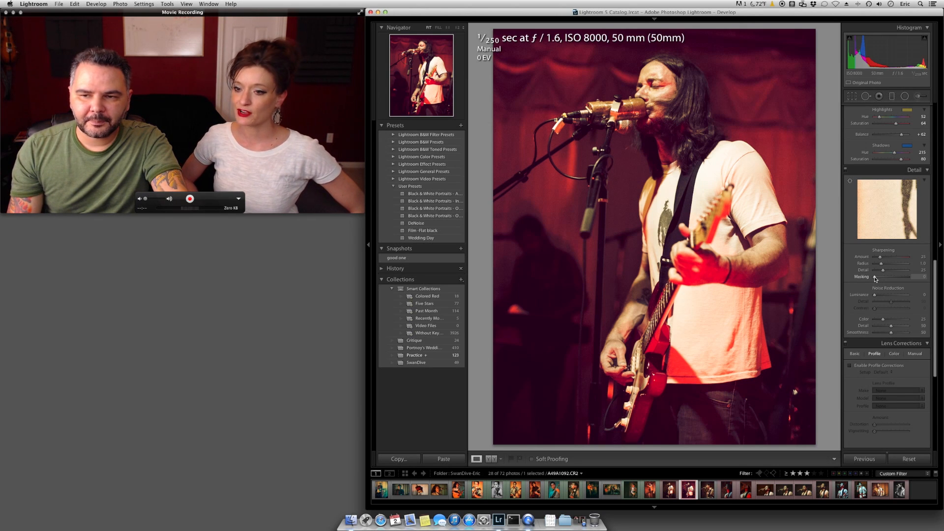
{"action": "left_click_drag", "start_coordinate": [880, 259], "coordinate": [884, 259]}
{"action": "key", "text": "alt"}
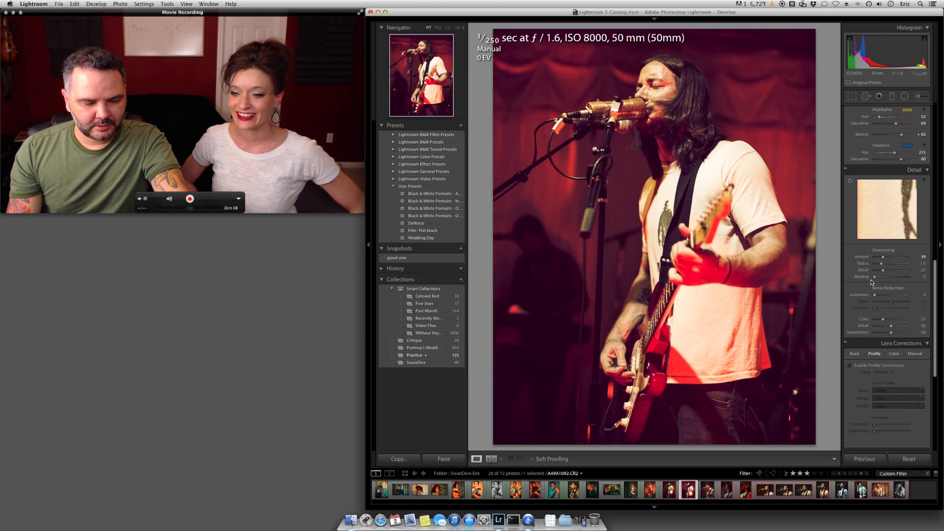
{"action": "key", "text": "alt"}
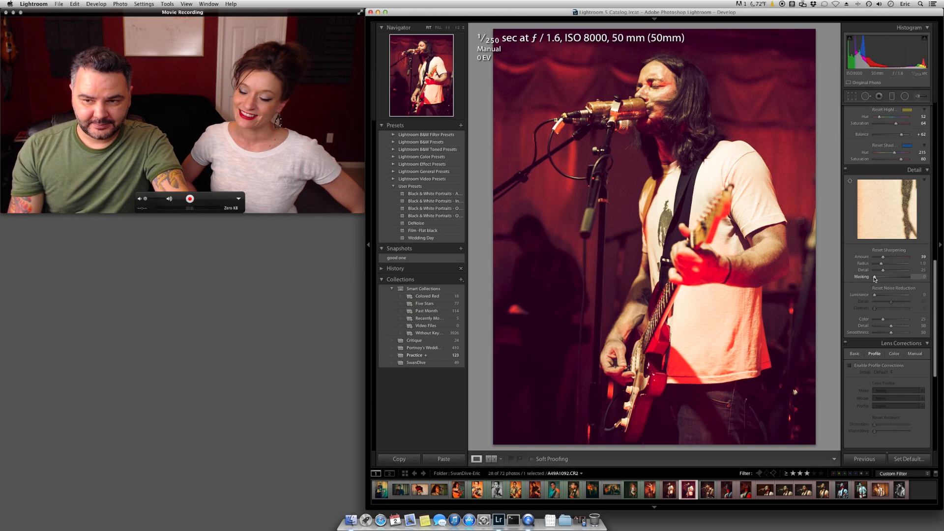
{"action": "mouse_move", "coordinate": [875, 278]}
{"action": "left_mouse_down"}
{"action": "mouse_move", "coordinate": [903, 278]}
{"action": "mouse_move", "coordinate": [879, 278]}
{"action": "mouse_move", "coordinate": [902, 277]}
{"action": "mouse_move", "coordinate": [888, 258]}
{"action": "mouse_move", "coordinate": [878, 270]}
{"action": "left_mouse_up"}
Set the luminance noise reduction to 14 while checking the singer's face close up, and return to the full photo
{"action": "left_click", "coordinate": [637, 90]}
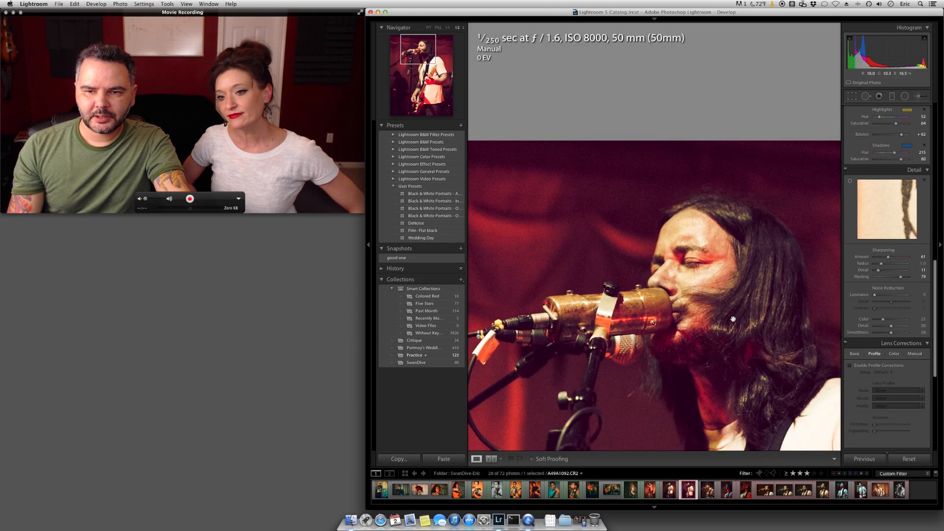
{"action": "left_click_drag", "start_coordinate": [717, 344], "coordinate": [712, 247]}
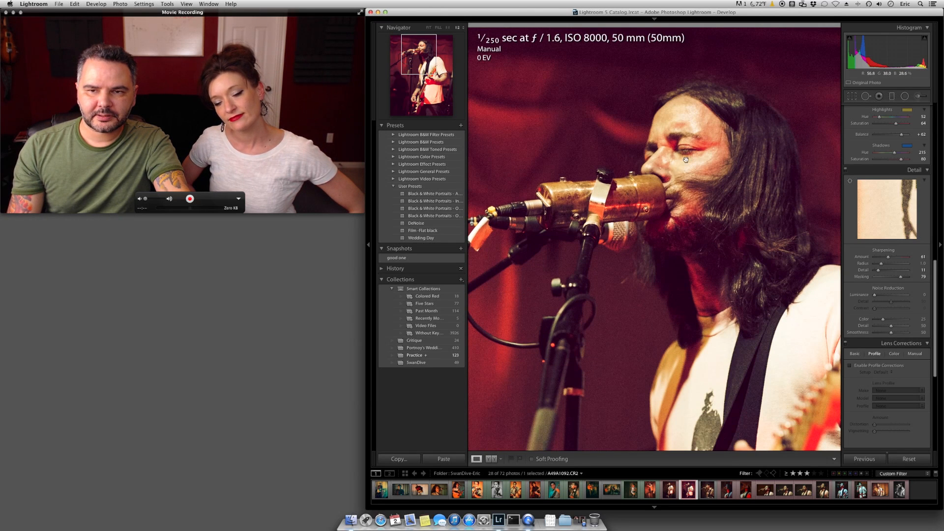
{"action": "left_click_drag", "start_coordinate": [876, 297], "coordinate": [878, 297]}
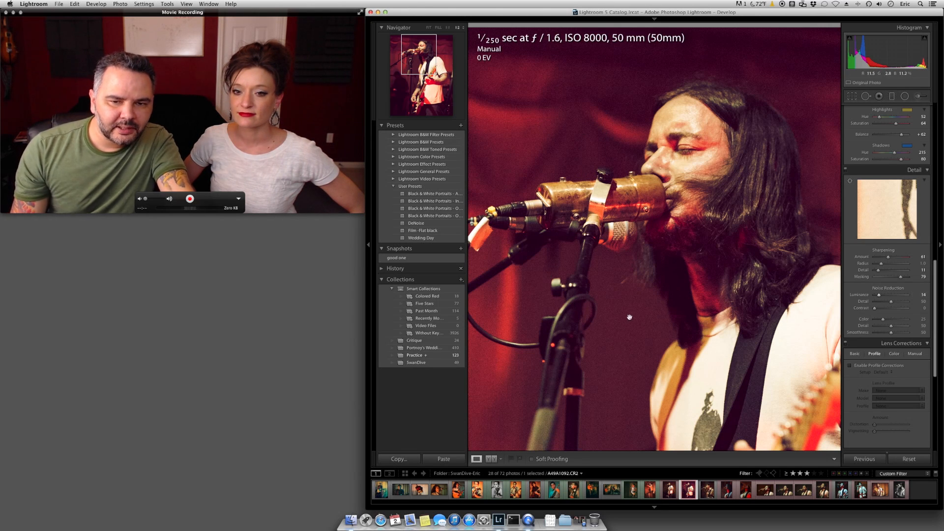
{"action": "left_click", "coordinate": [614, 300]}
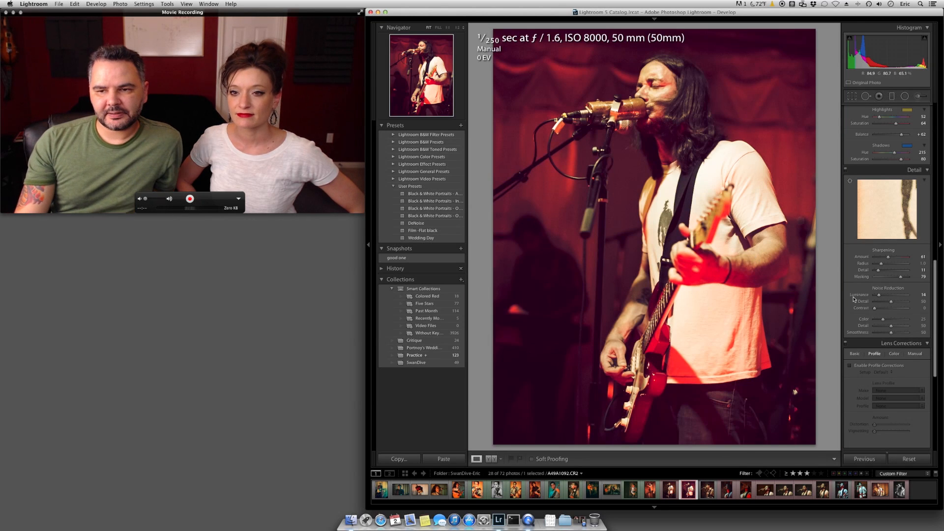
Add a post-crop vignette with amount -17, testing amount -62 with feather 0 before restoring the soft edge
{"action": "scroll", "coordinate": [906, 191], "scroll_direction": "down", "scroll_amount": 10}
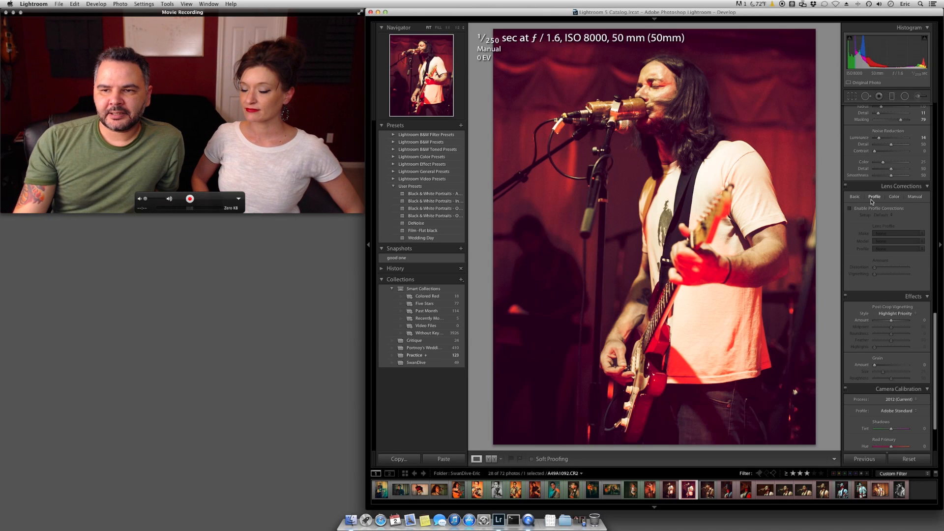
{"action": "scroll", "coordinate": [891, 326], "scroll_direction": "down", "scroll_amount": 3}
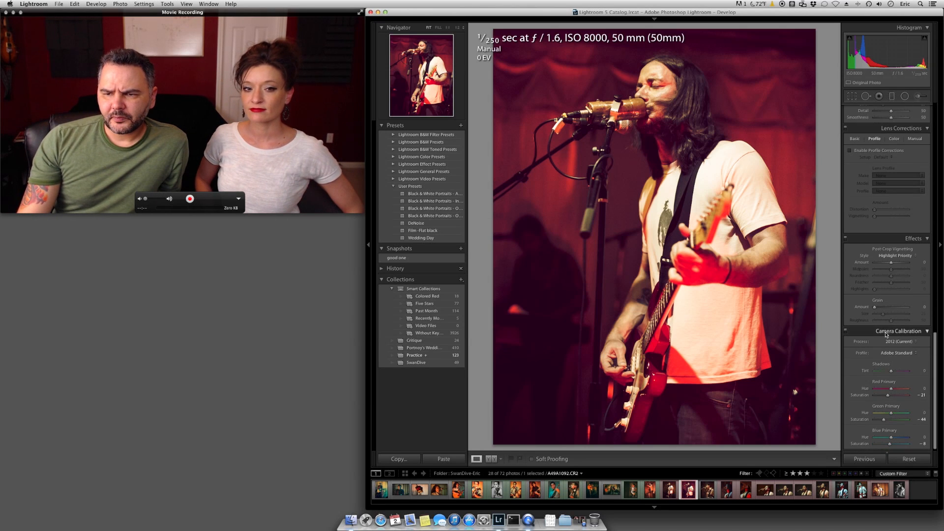
{"action": "left_click_drag", "start_coordinate": [891, 261], "coordinate": [888, 262]}
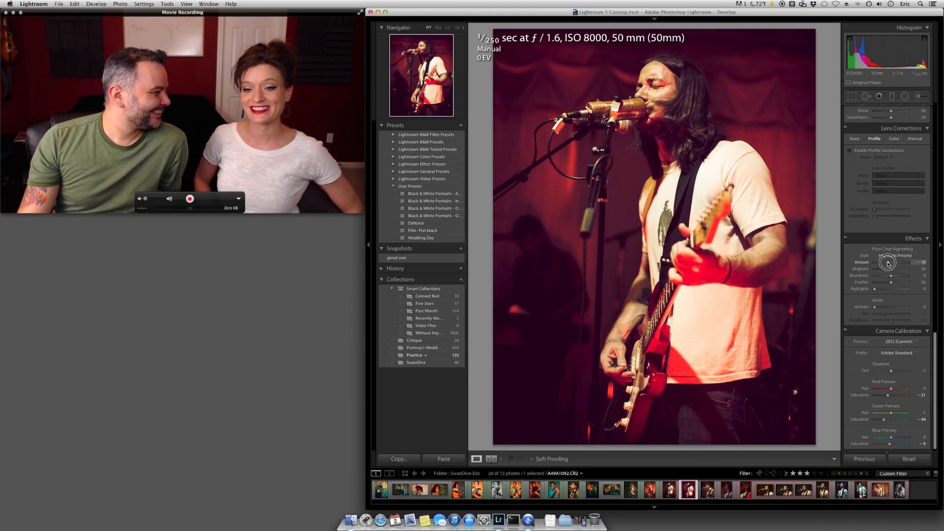
{"action": "left_click_drag", "start_coordinate": [887, 263], "coordinate": [889, 264]}
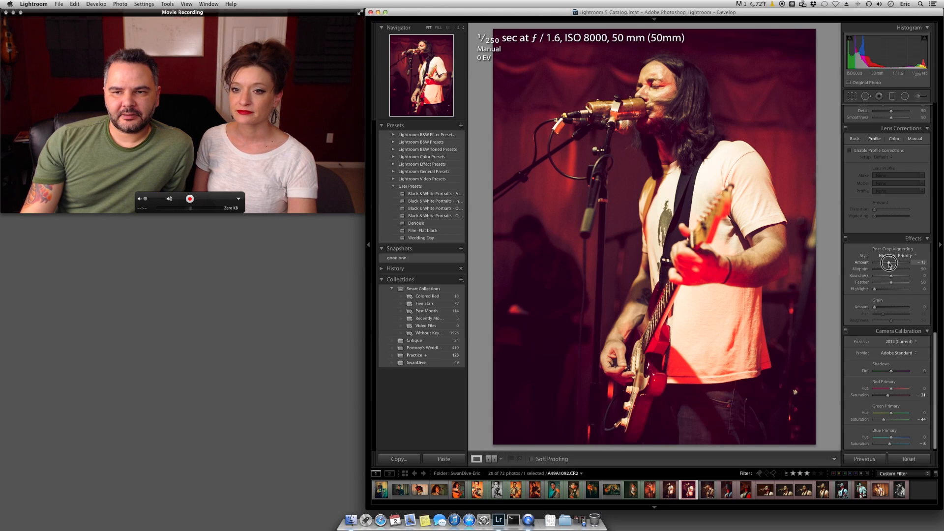
{"action": "left_click_drag", "start_coordinate": [889, 265], "coordinate": [889, 265]}
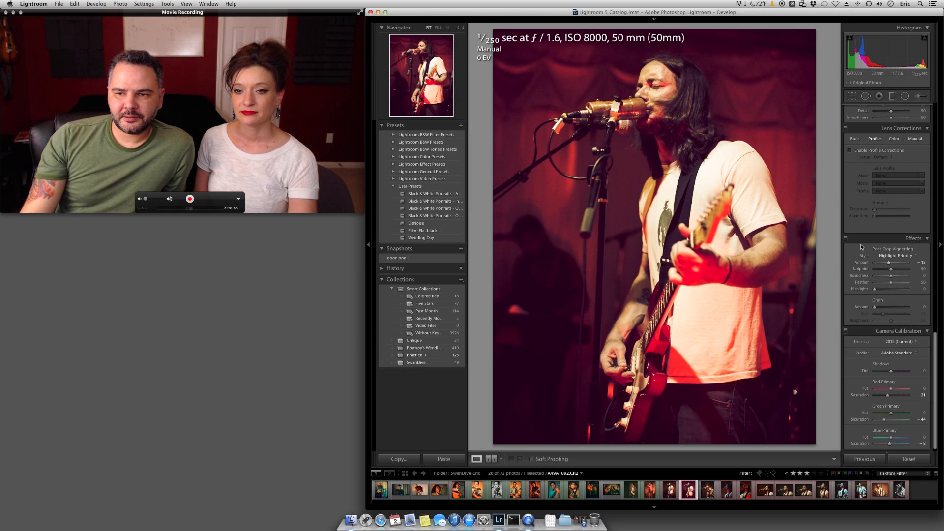
{"action": "left_click_drag", "start_coordinate": [889, 264], "coordinate": [874, 282]}
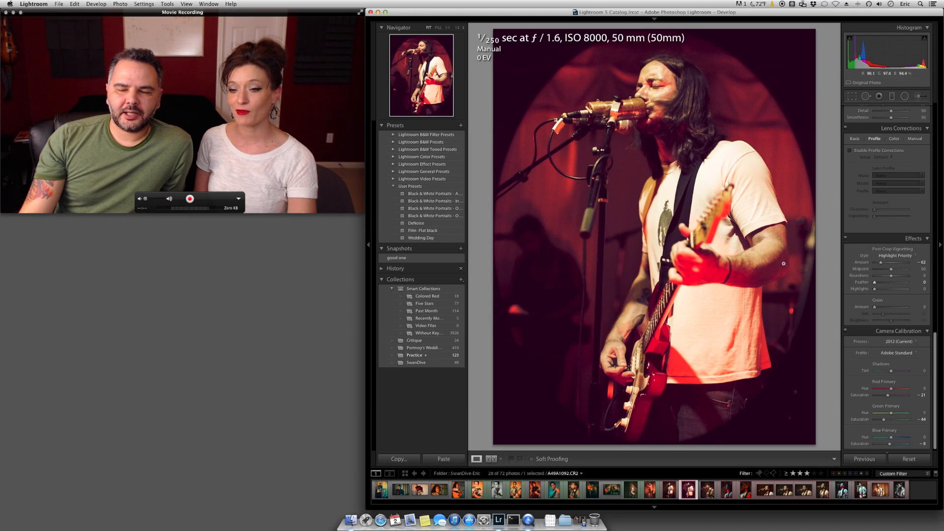
{"action": "left_click_drag", "start_coordinate": [875, 282], "coordinate": [888, 264]}
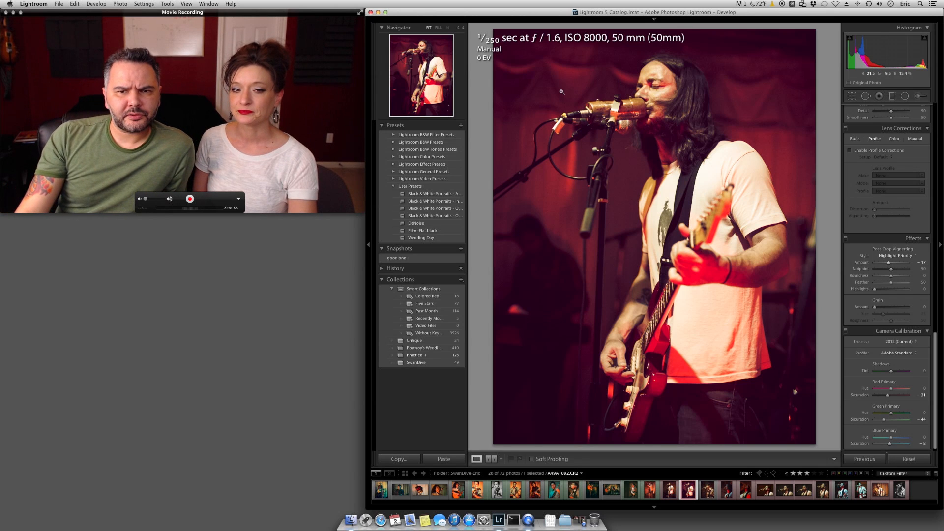
Compare the edited photo with its original by switching the before view on and off, ending on the edited version
{"action": "left_click_drag", "start_coordinate": [935, 408], "coordinate": [941, 146]}
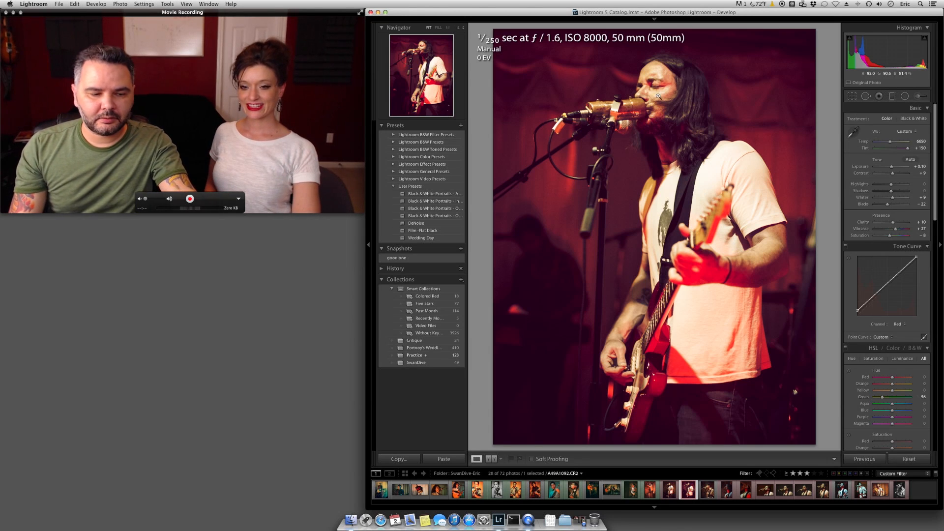
{"action": "key", "text": "backslash"}
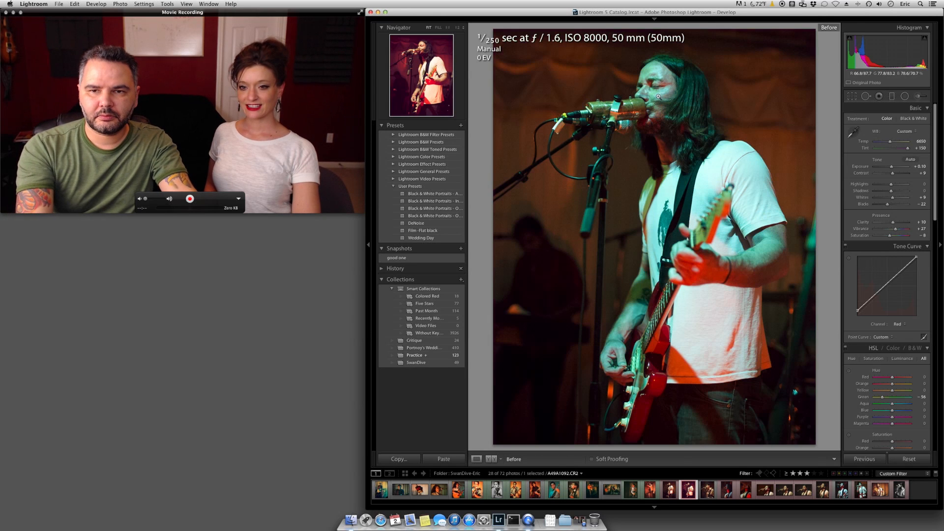
{"action": "key", "text": "backslash"}
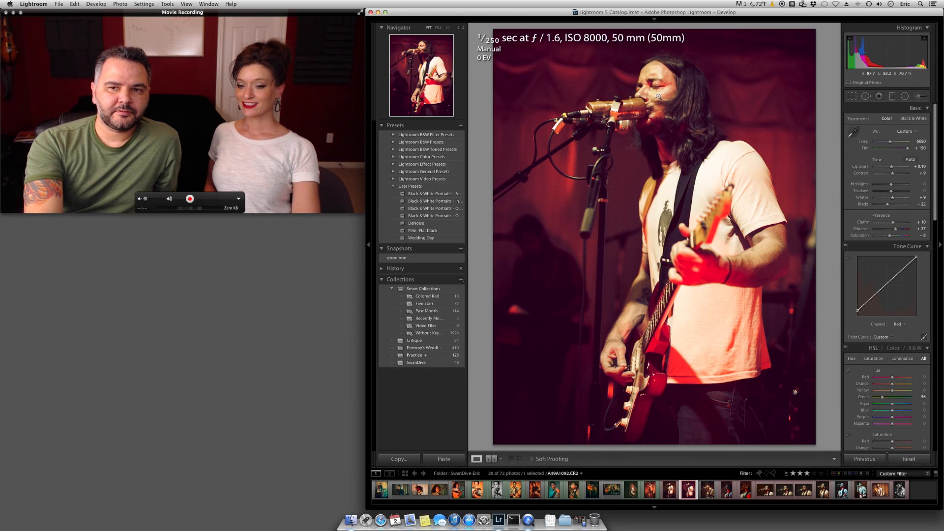
{"action": "key", "text": "backslash"}
{"action": "key", "text": "backslash"}
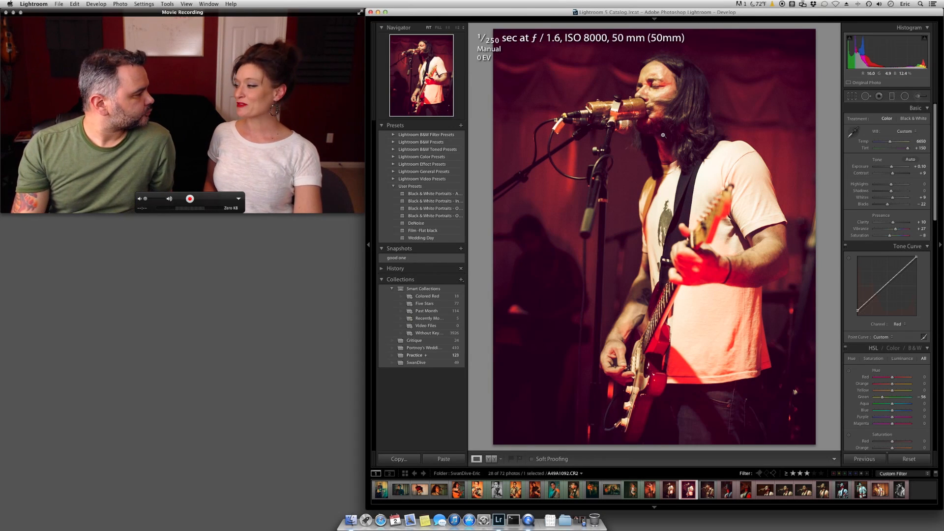
{"action": "key", "text": "backslash"}
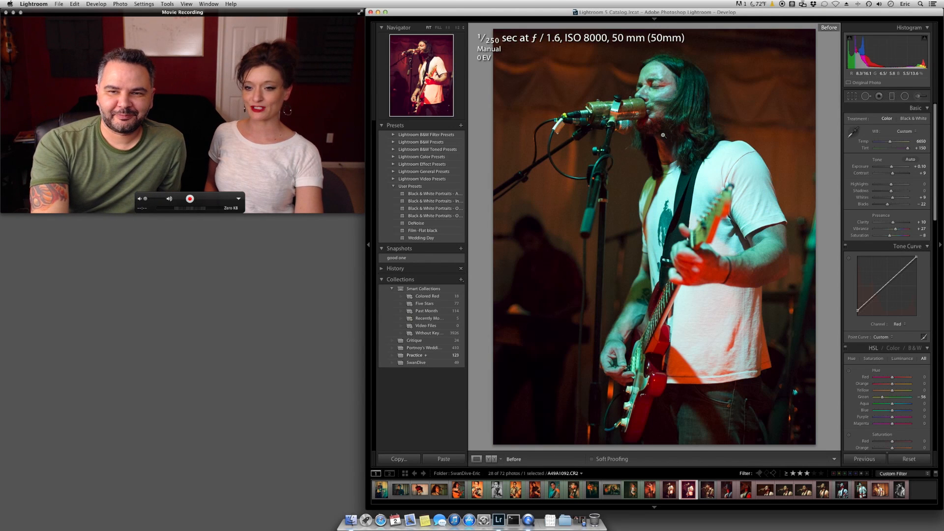
{"action": "key", "text": "backslash"}
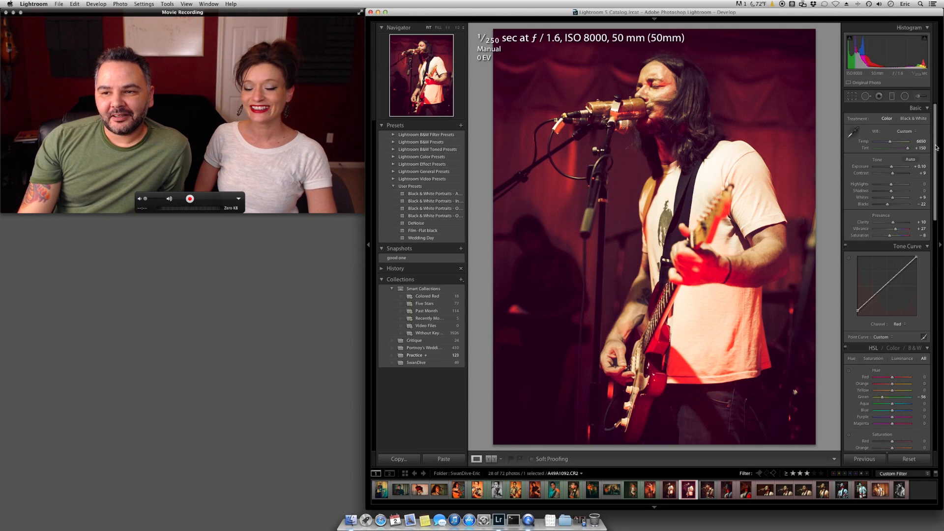
Paint a saturation -100 adjustment with a size 27 brush over the singer and backdrop, leaving the guitar body red
{"action": "left_click", "coordinate": [918, 98]}
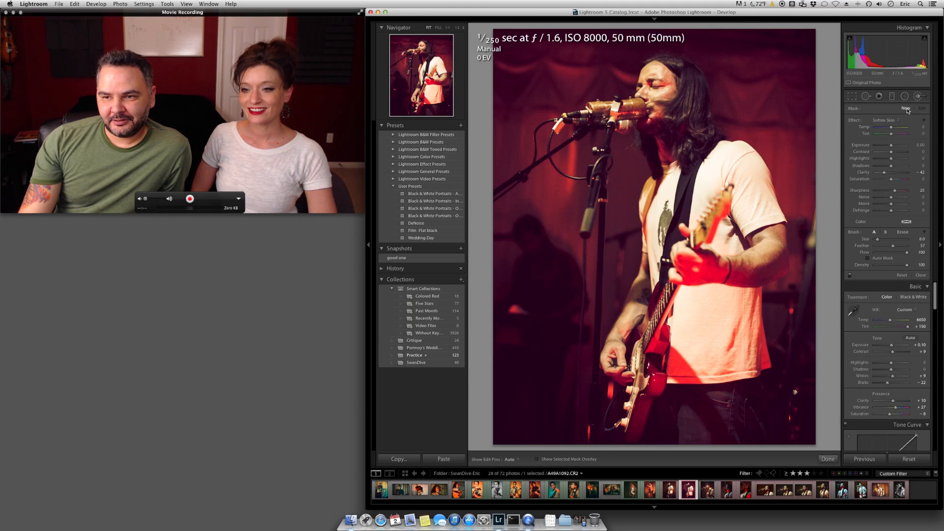
{"action": "left_click", "coordinate": [898, 120]}
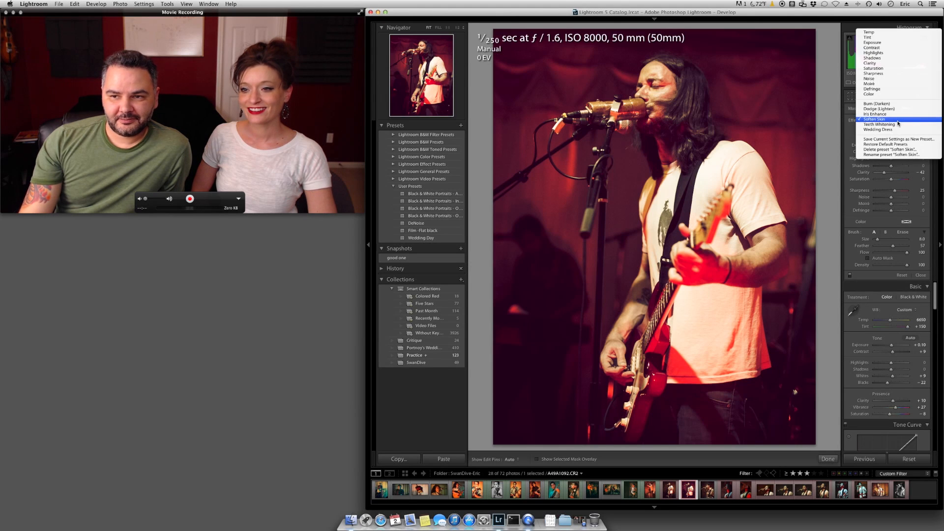
{"action": "left_click", "coordinate": [880, 69]}
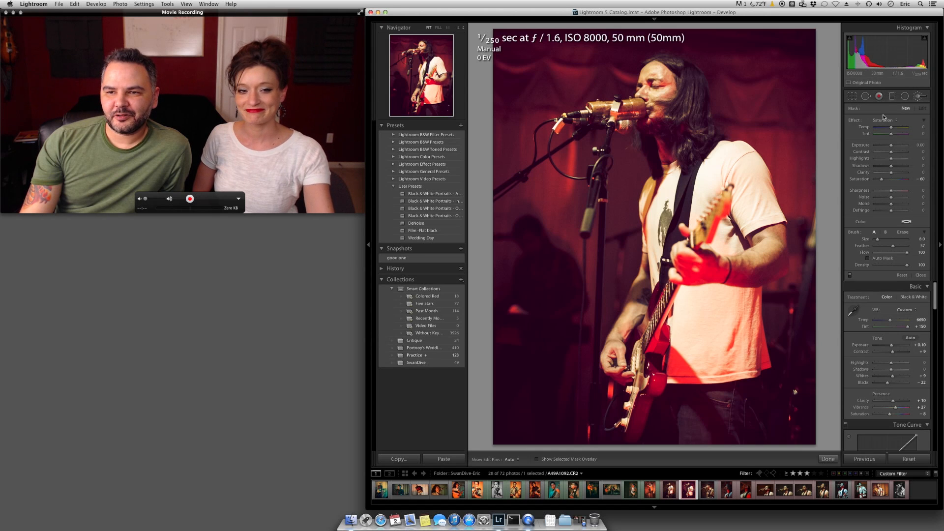
{"action": "left_click", "coordinate": [881, 180]}
{"action": "left_click_drag", "start_coordinate": [881, 180], "coordinate": [860, 182]}
{"action": "scroll", "coordinate": [733, 107], "scroll_direction": "up", "scroll_amount": 5}
{"action": "scroll", "coordinate": [733, 106], "scroll_direction": "up", "scroll_amount": 2}
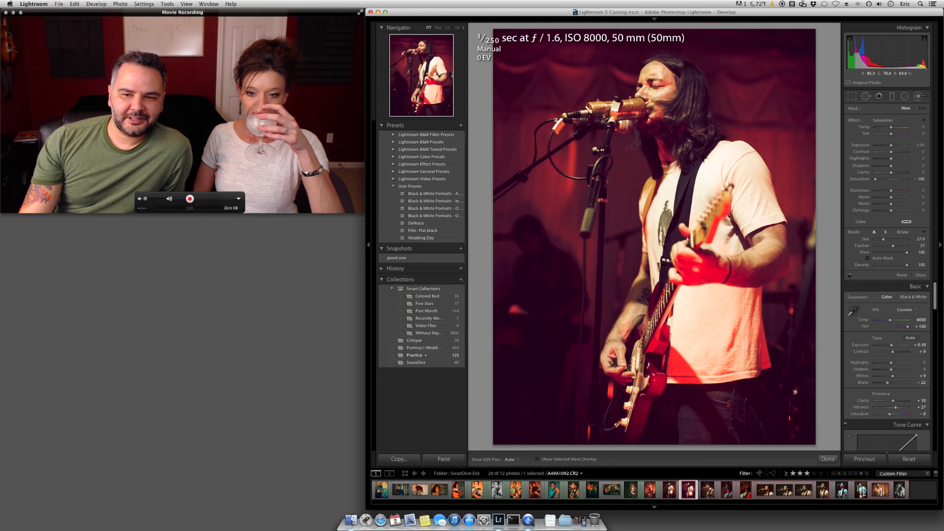
{"action": "key", "text": "h"}
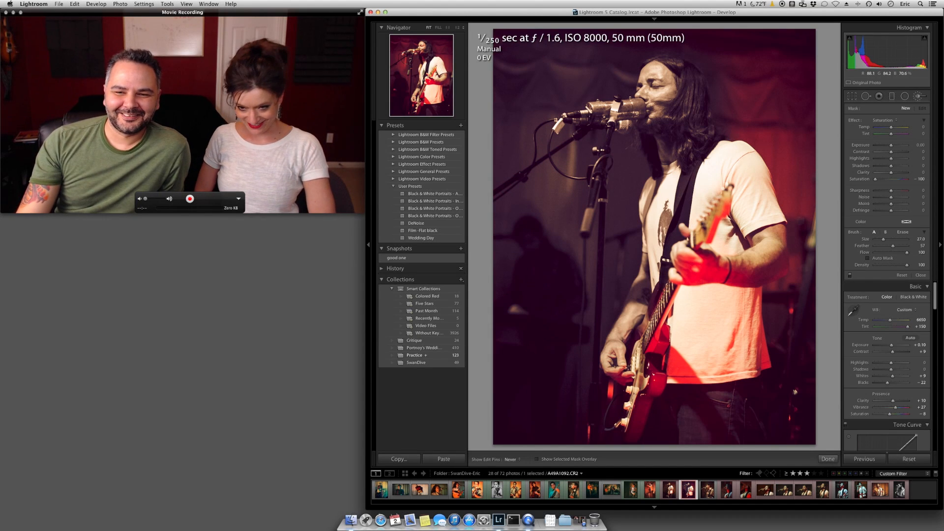
{"action": "mouse_move", "coordinate": [786, 167]}
{"action": "left_mouse_down"}
{"action": "mouse_move", "coordinate": [737, 217]}
{"action": "mouse_move", "coordinate": [725, 300]}
{"action": "mouse_move", "coordinate": [703, 261]}
{"action": "mouse_move", "coordinate": [688, 270]}
{"action": "mouse_move", "coordinate": [683, 352]}
{"action": "mouse_move", "coordinate": [723, 376]}
{"action": "mouse_move", "coordinate": [762, 364]}
{"action": "left_mouse_up"}
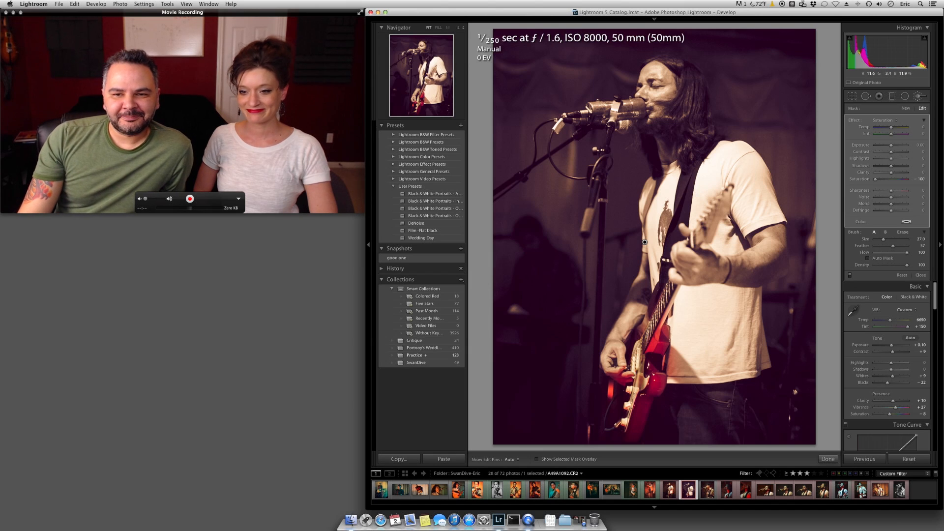
{"action": "left_click", "coordinate": [828, 459]}
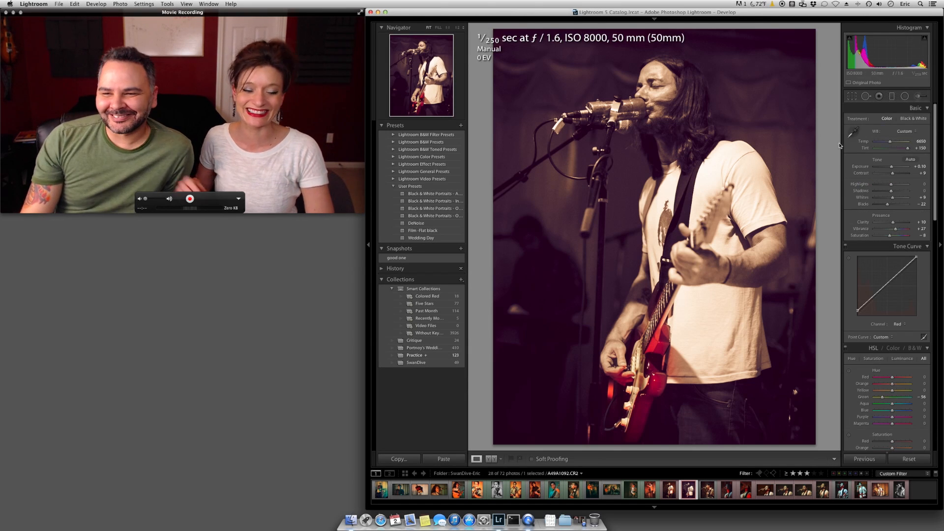
Delete the desaturating brush adjustment from the photo and finish brush editing
{"action": "left_click", "coordinate": [919, 99]}
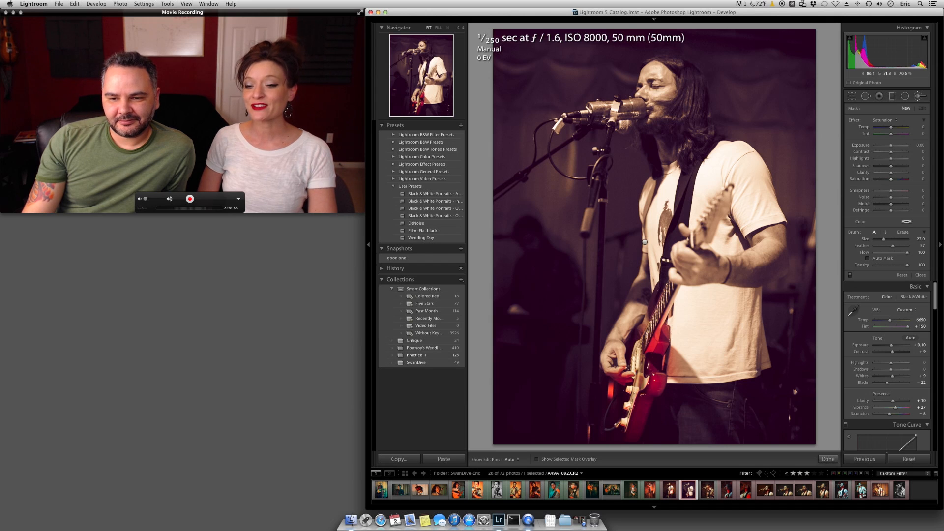
{"action": "left_click", "coordinate": [727, 357]}
{"action": "key", "text": "Delete"}
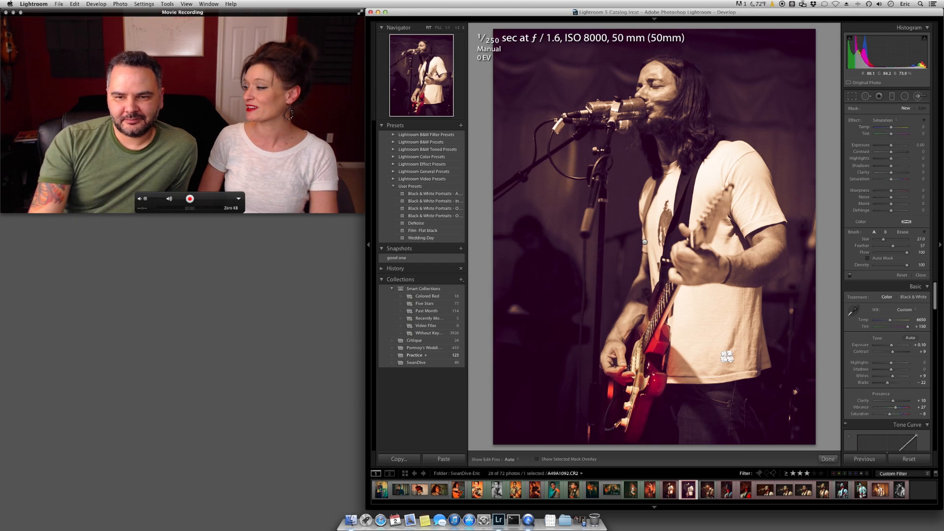
{"action": "left_click", "coordinate": [643, 240]}
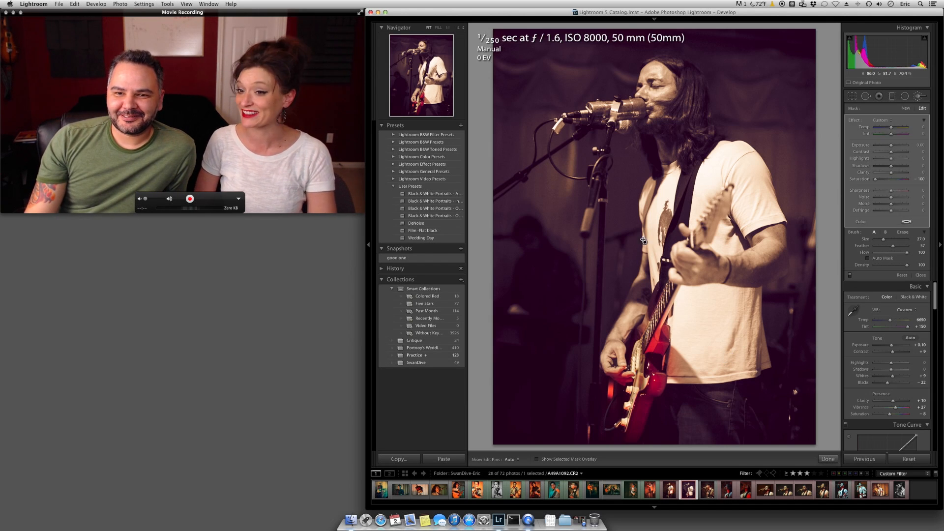
{"action": "key", "text": "Delete"}
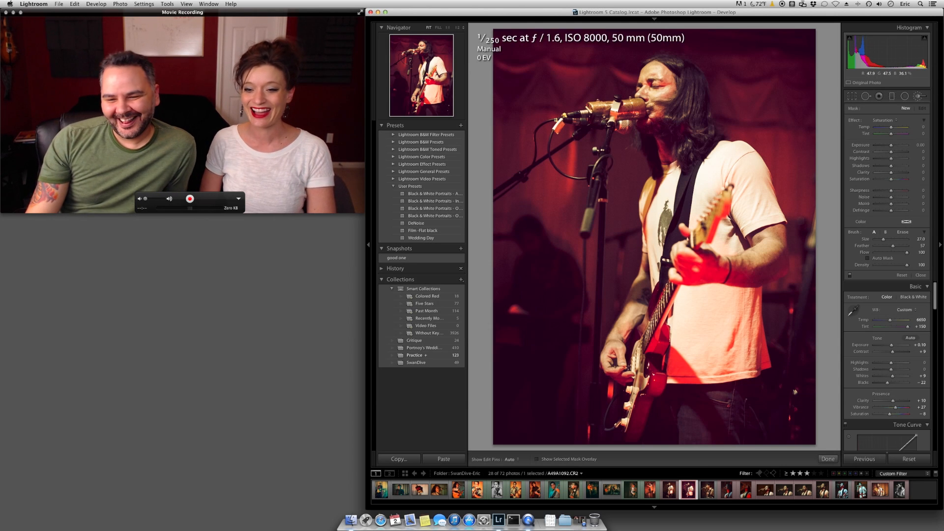
{"action": "left_click", "coordinate": [828, 459]}
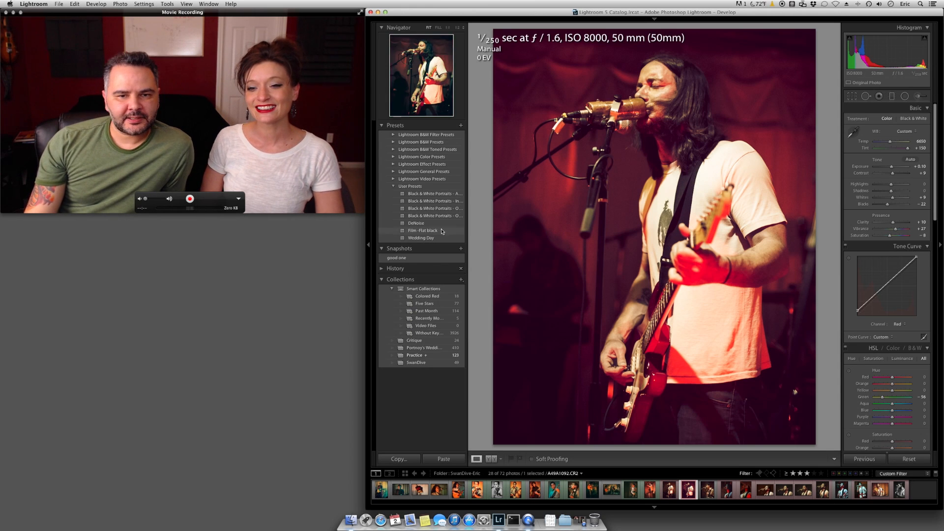
Save the current edit as a new snapshot named take2
{"action": "left_click", "coordinate": [461, 249]}
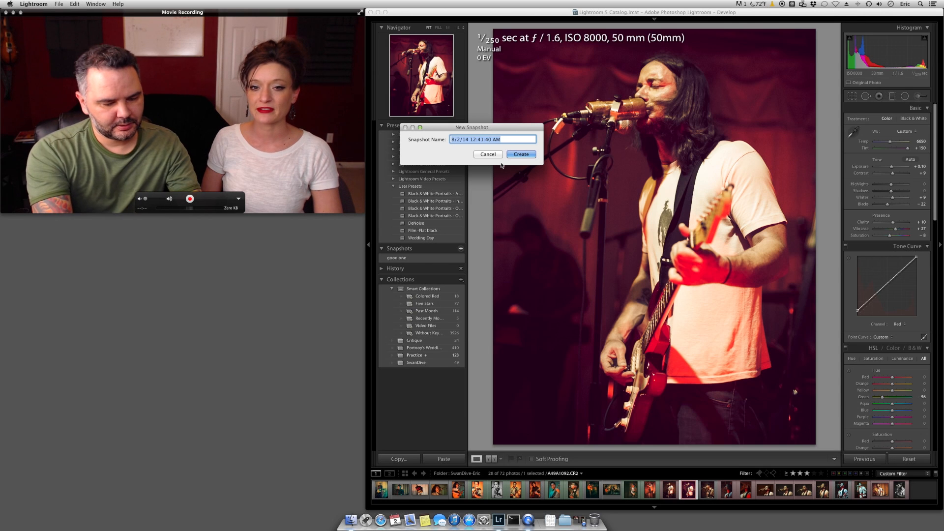
{"action": "type", "text": "take2"}
{"action": "key", "text": "Return"}
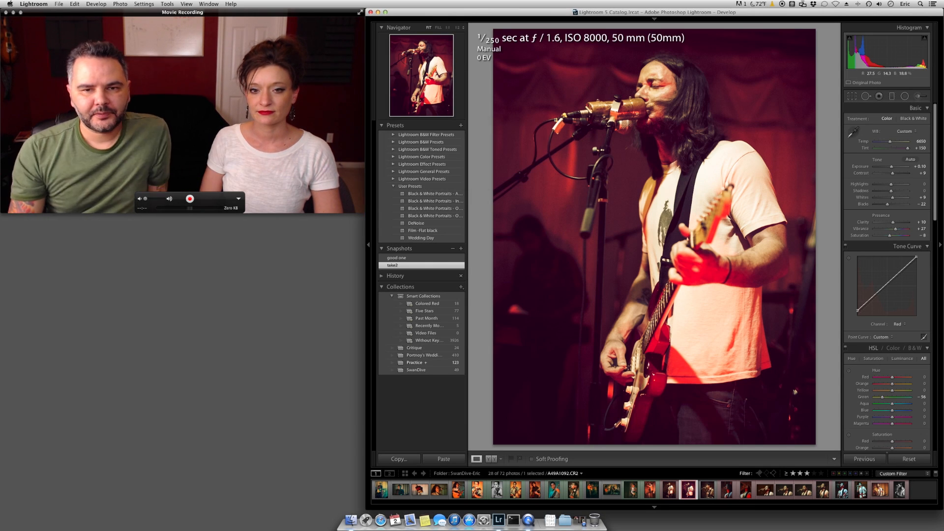
Compare the good one and take2 snapshots by switching between the two versions
{"action": "left_click", "coordinate": [403, 260]}
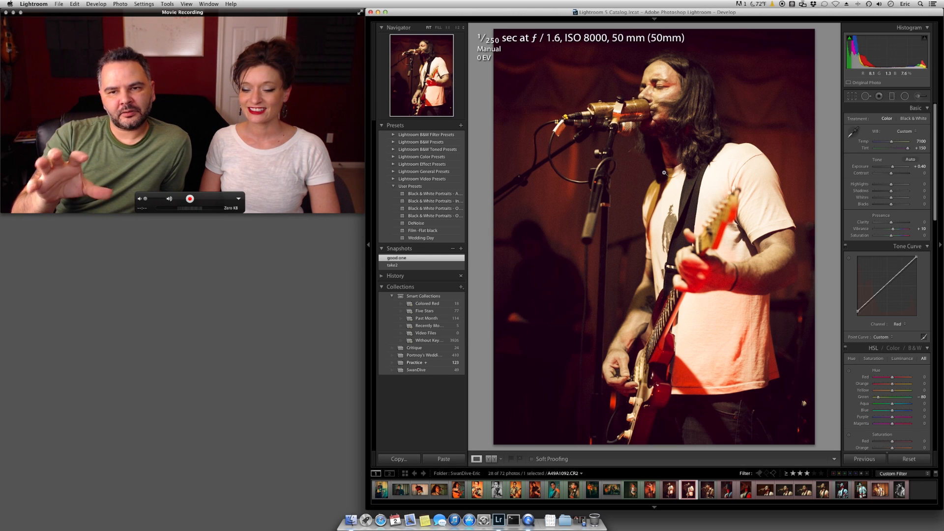
{"action": "left_click", "coordinate": [401, 266]}
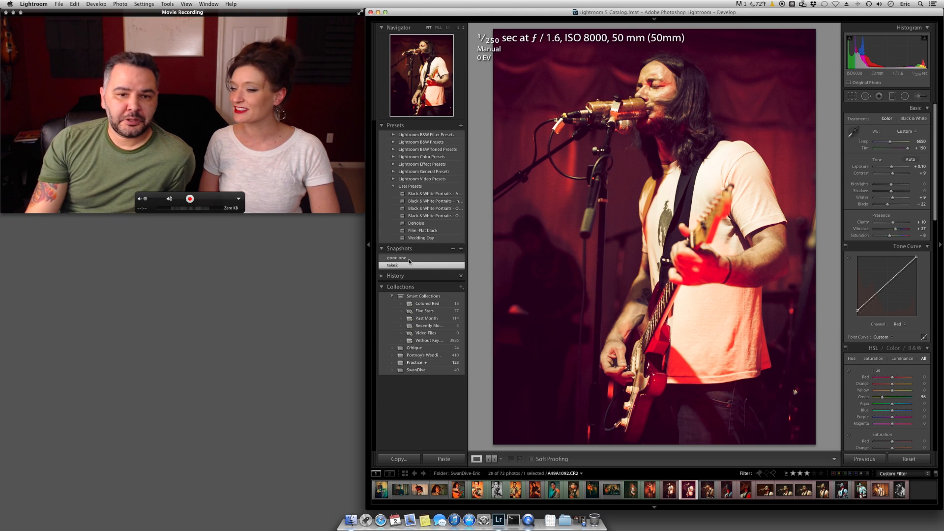
{"action": "left_click", "coordinate": [408, 258]}
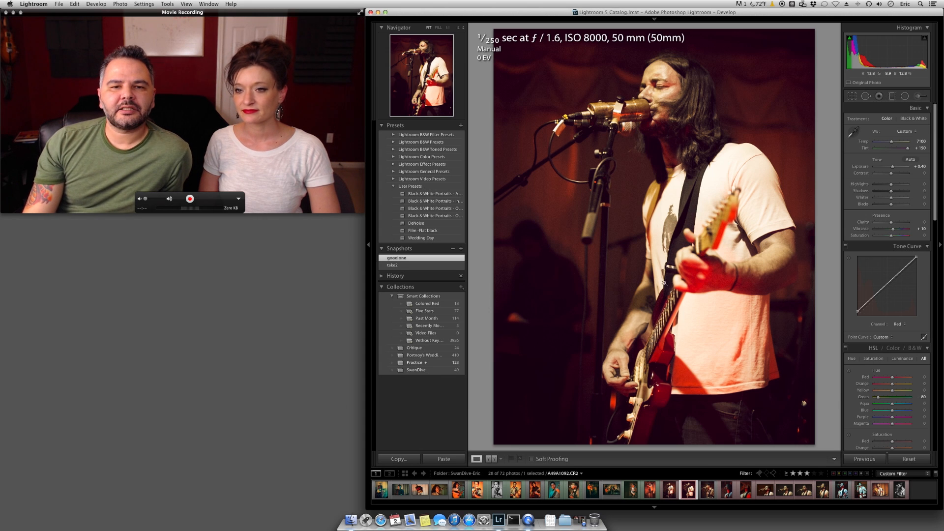
{"action": "left_click", "coordinate": [407, 265]}
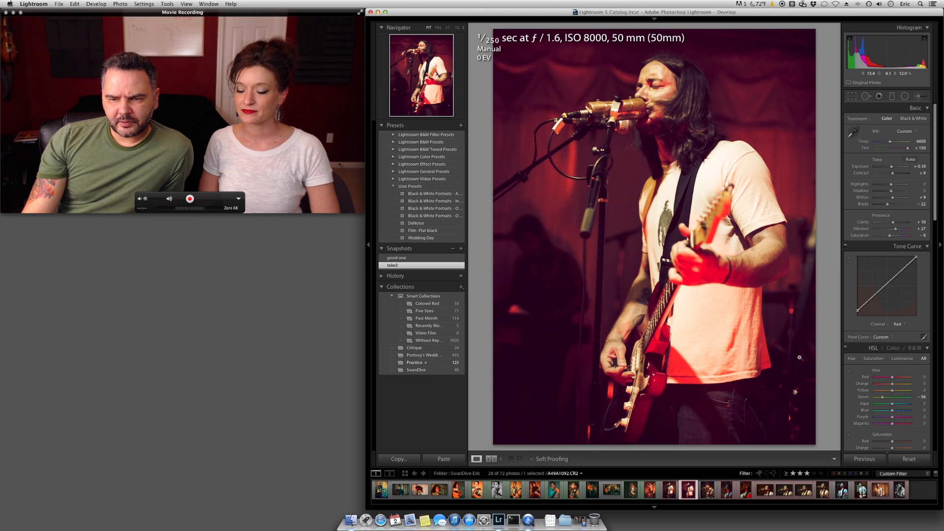
Heal three bright spots beside the guitarist in the good one snapshot at opacity 95, and switch back to take2
{"action": "left_click", "coordinate": [407, 257]}
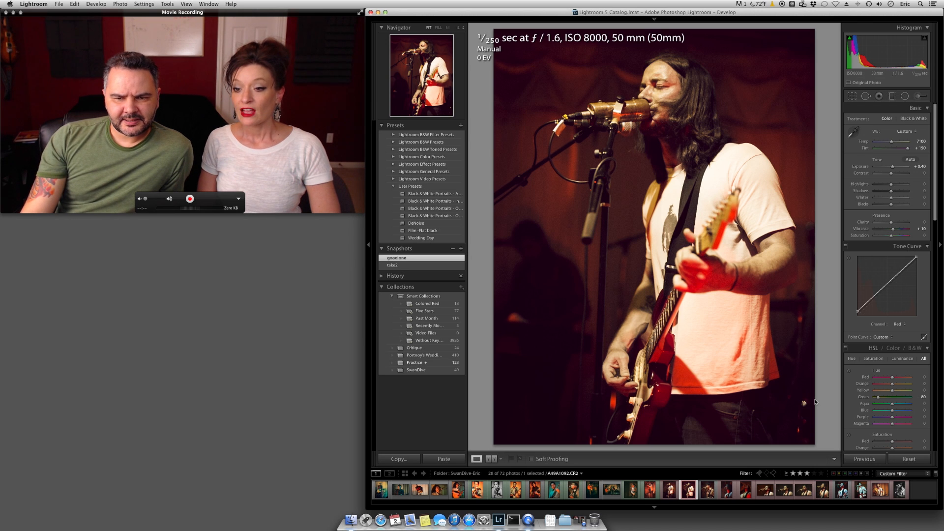
{"action": "left_click", "coordinate": [865, 97]}
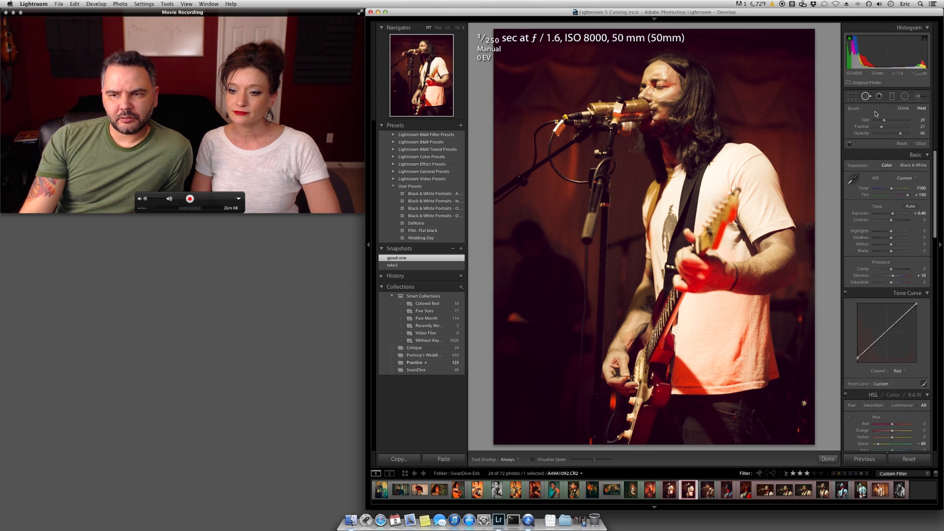
{"action": "scroll", "coordinate": [796, 404], "scroll_direction": "up", "scroll_amount": 6}
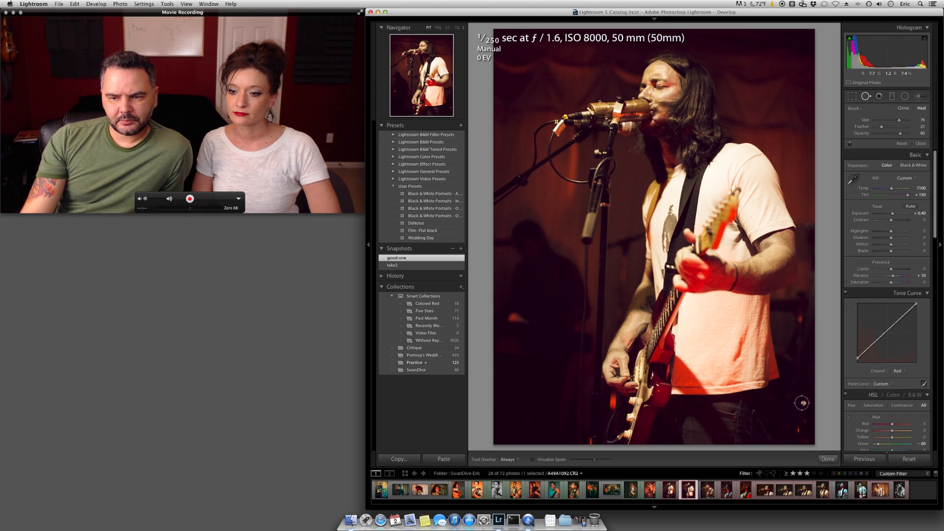
{"action": "left_click", "coordinate": [801, 403]}
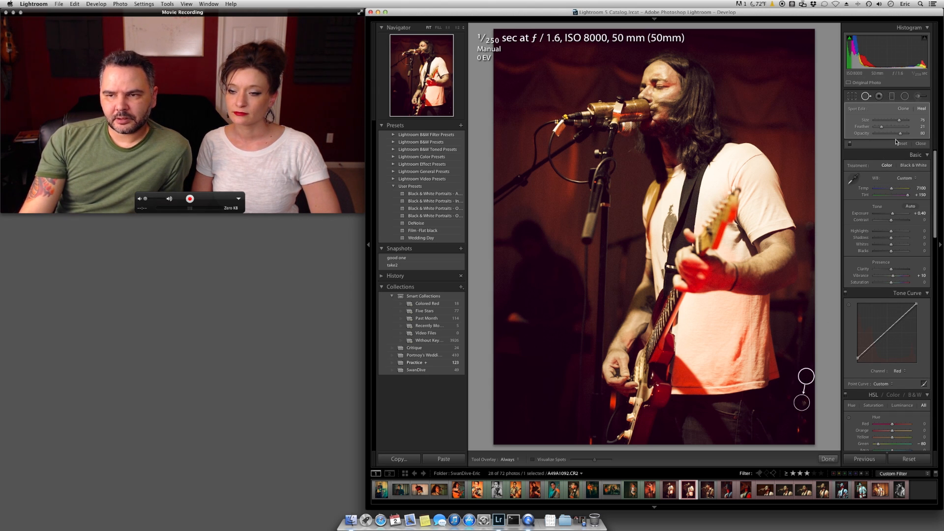
{"action": "left_click_drag", "start_coordinate": [901, 133], "coordinate": [906, 136]}
{"action": "left_click", "coordinate": [797, 428]}
{"action": "left_click", "coordinate": [800, 320]}
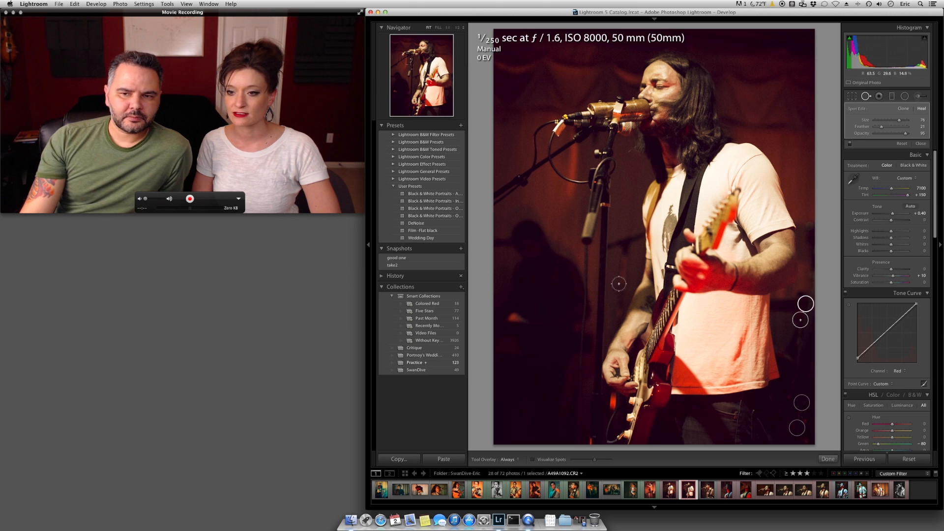
{"action": "left_click", "coordinate": [827, 459]}
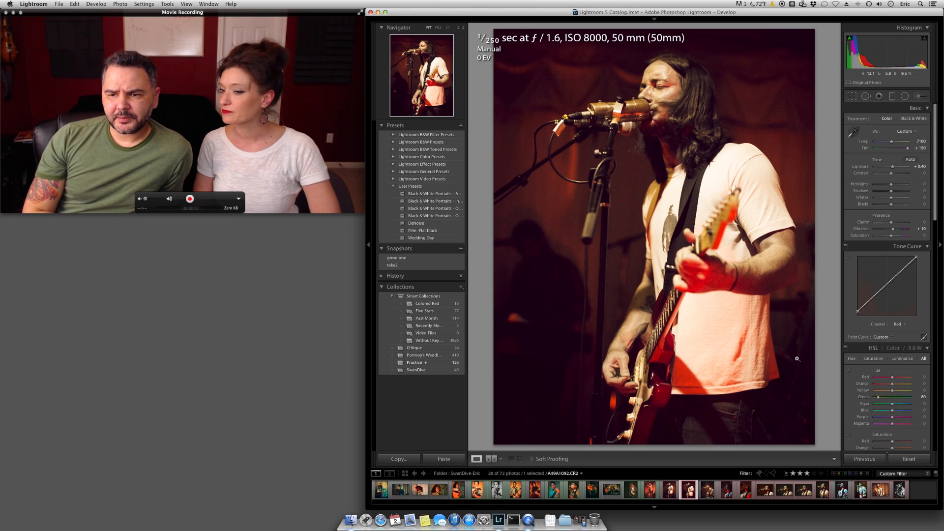
{"action": "left_click", "coordinate": [412, 266]}
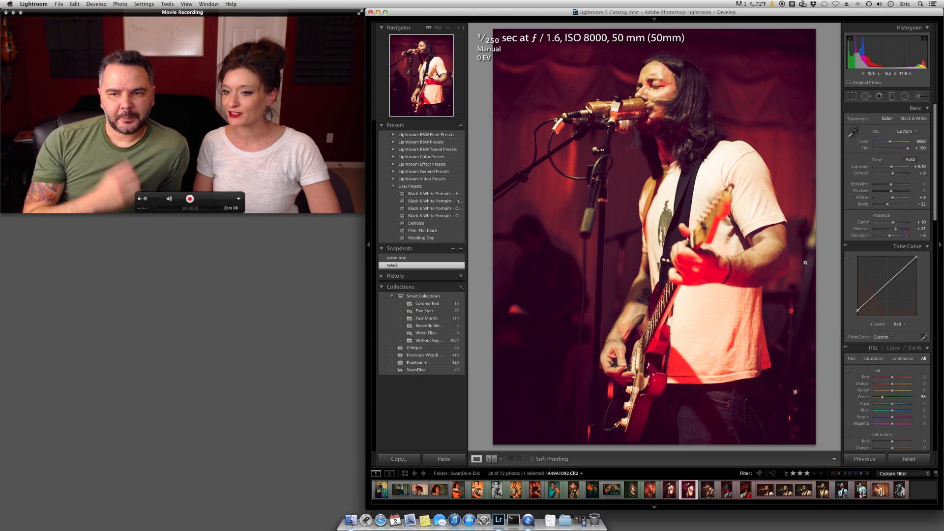